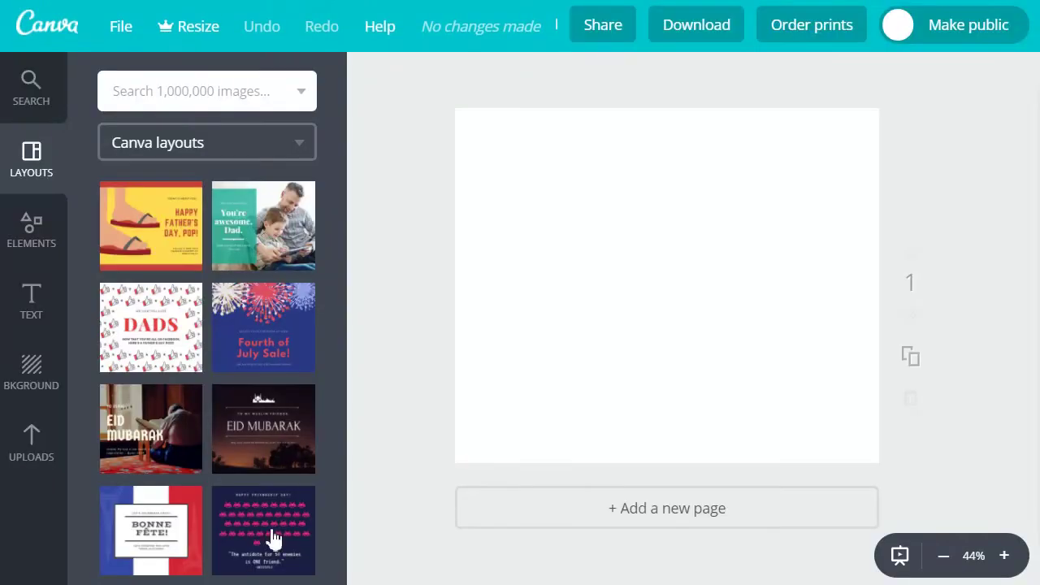
pyautogui.scroll(-15, 224, 512)
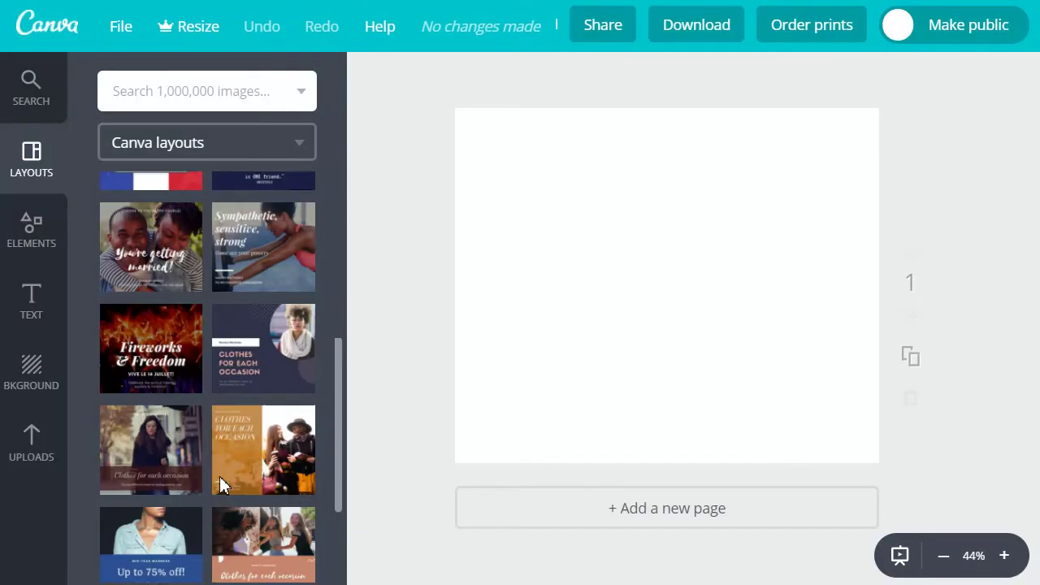
pyautogui.scroll(-3, 229, 467)
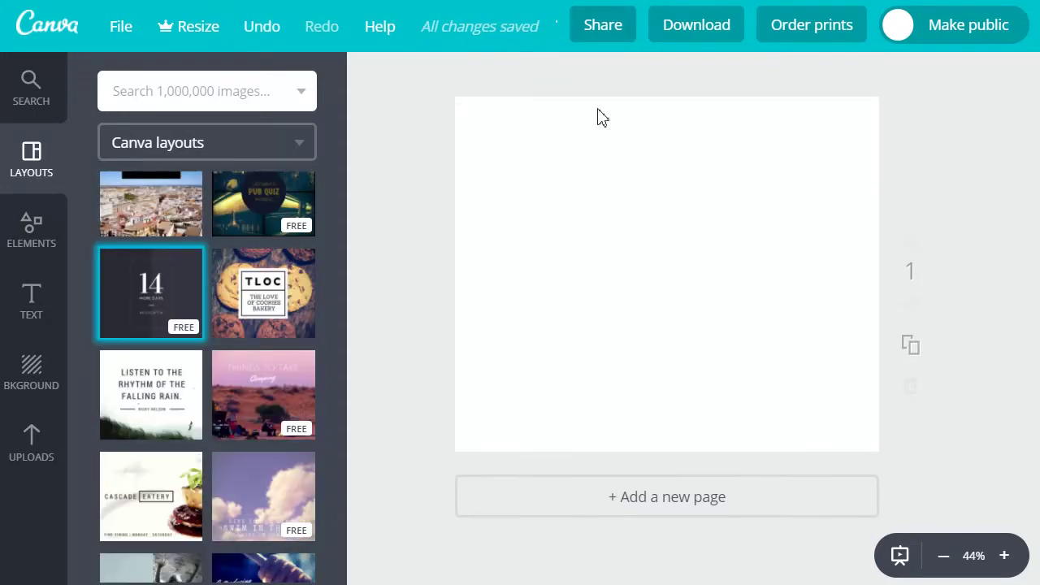
# - Apply the dark 14 MORE DAYS layout and replace #KICKOFF14 with UNTIL OUR ANNUAL GALA
pyautogui.click(143, 299)
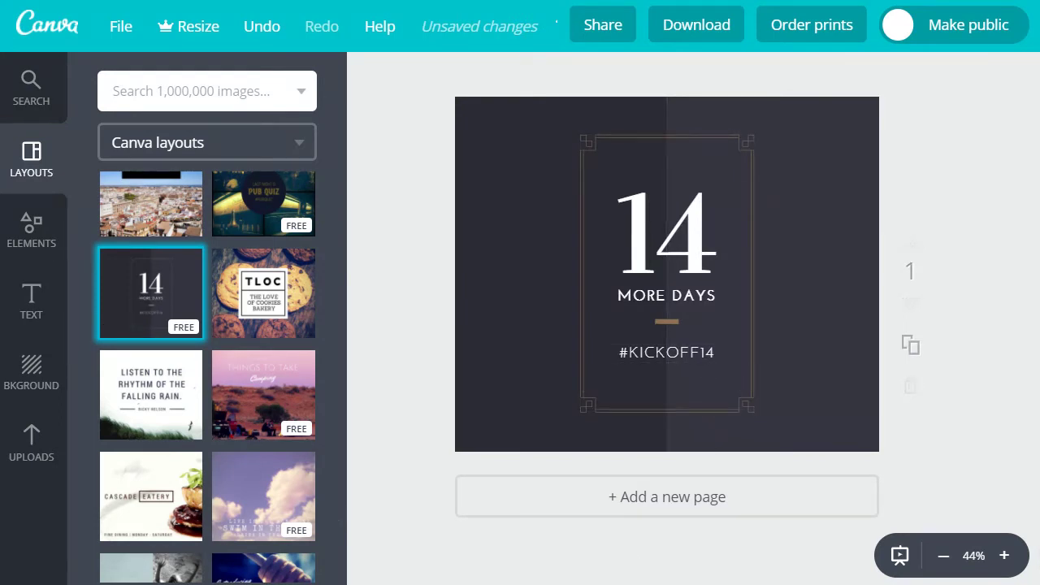
pyautogui.doubleClick(647, 355)
pyautogui.write('UNTIL OUR ANNUAL GALA')
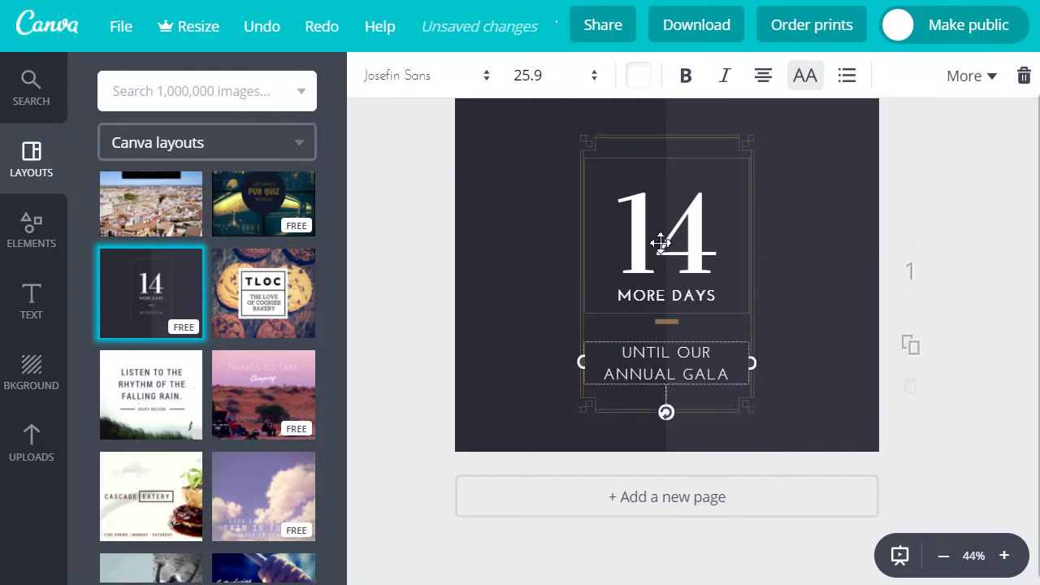
# - Change the 14 to 10 so the headline reads 10 MORE DAYS
pyautogui.doubleClick(663, 242)
pyautogui.moveTo(662, 242); pyautogui.dragTo(731, 241)
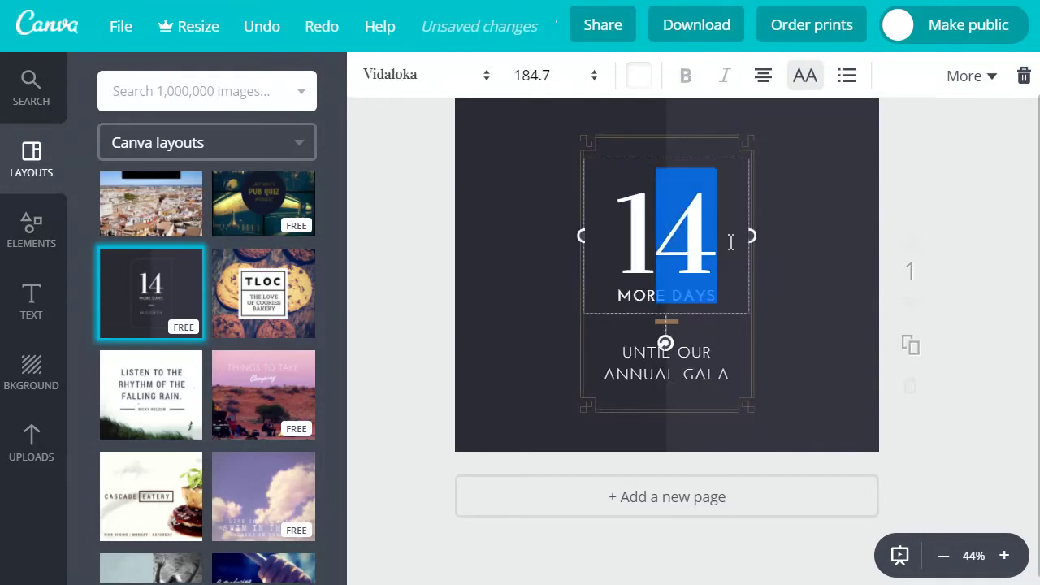
pyautogui.write('0')
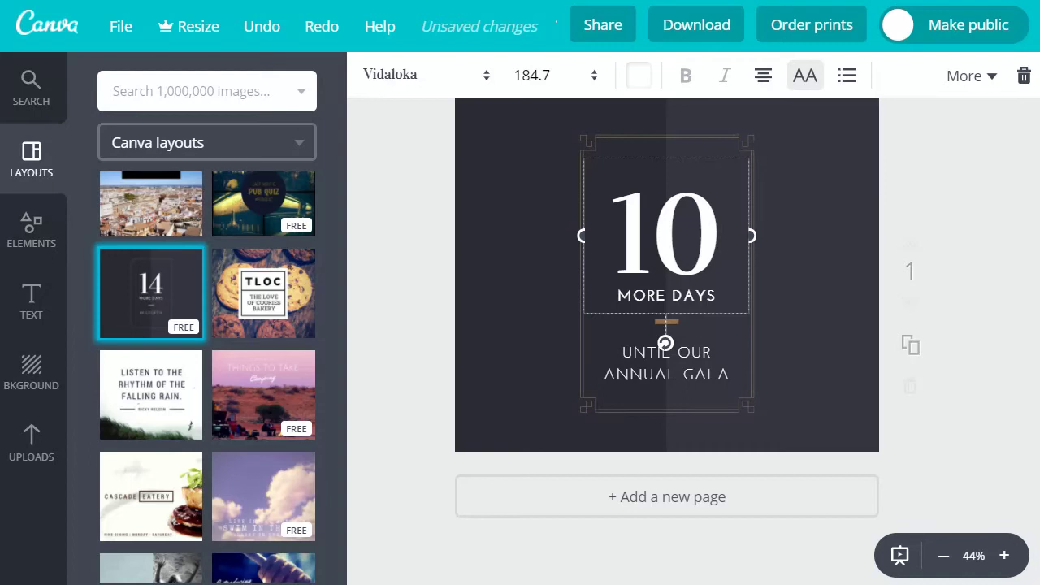
pyautogui.doubleClick(654, 233)
# - Set the 10 MORE DAYS text to bold Open Sans
pyautogui.click(401, 79)
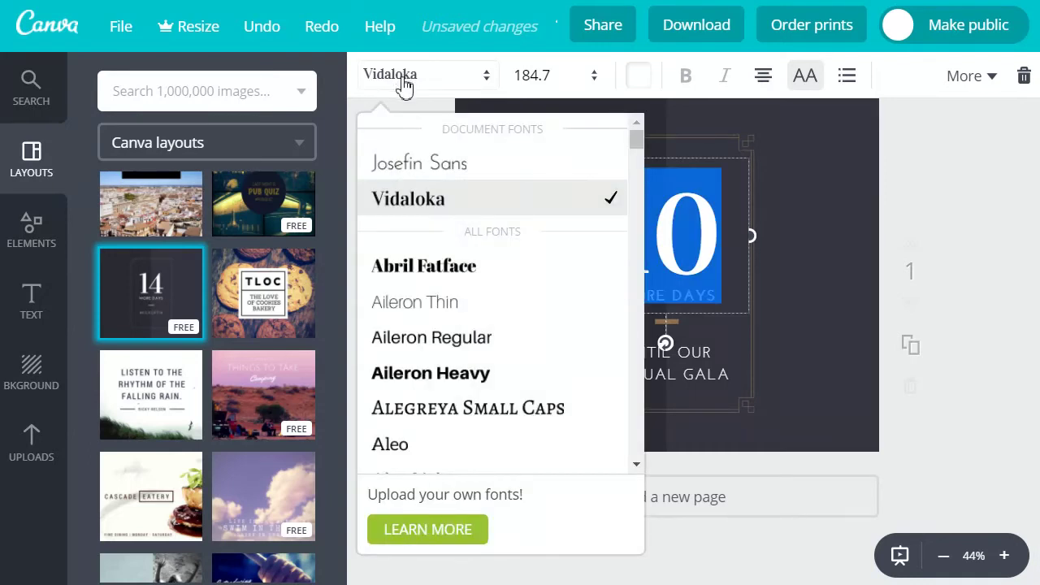
pyautogui.scroll(-15, 447, 390)
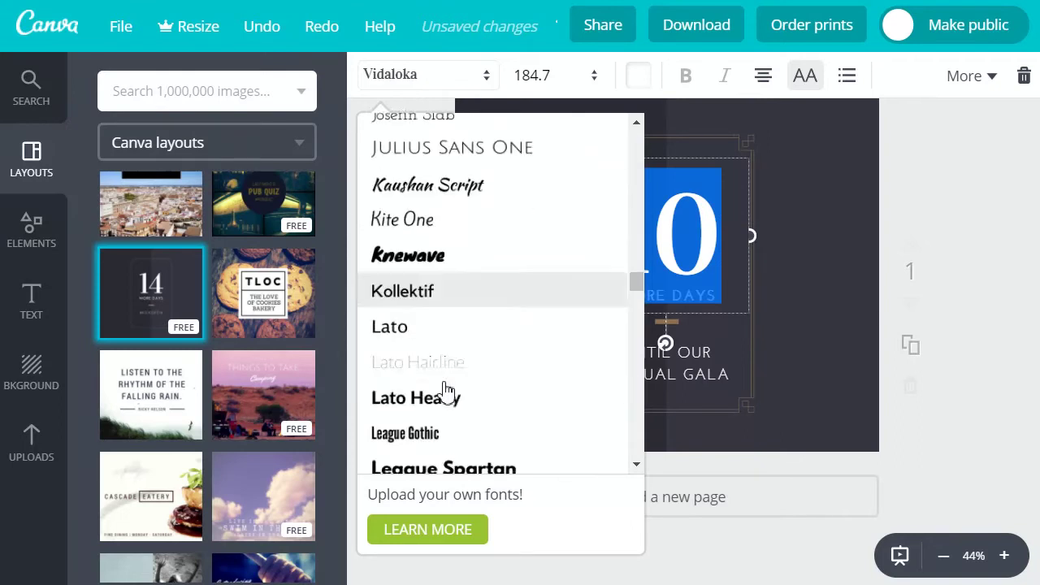
pyautogui.scroll(-5, 447, 392)
pyautogui.click(445, 357)
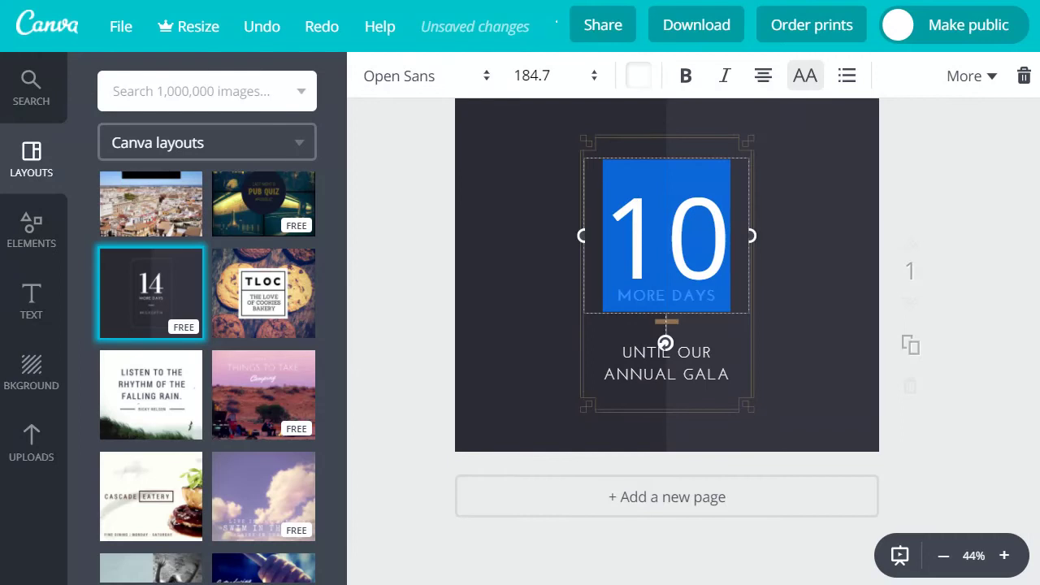
pyautogui.click(685, 75)
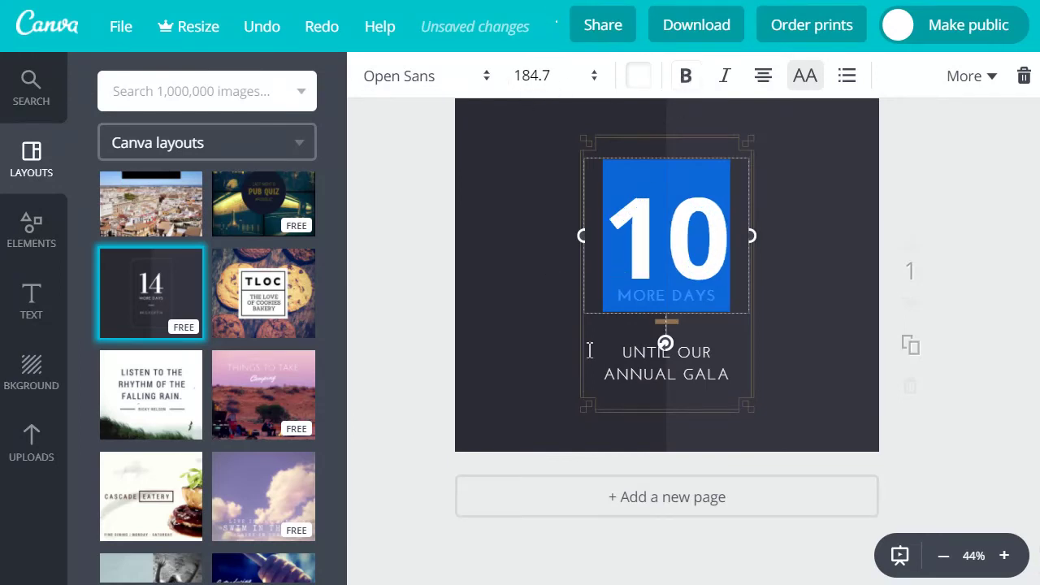
# - Nudge the 10 MORE DAYS box slightly right and check the UNTIL OUR ANNUAL GALA text box
pyautogui.click(633, 370)
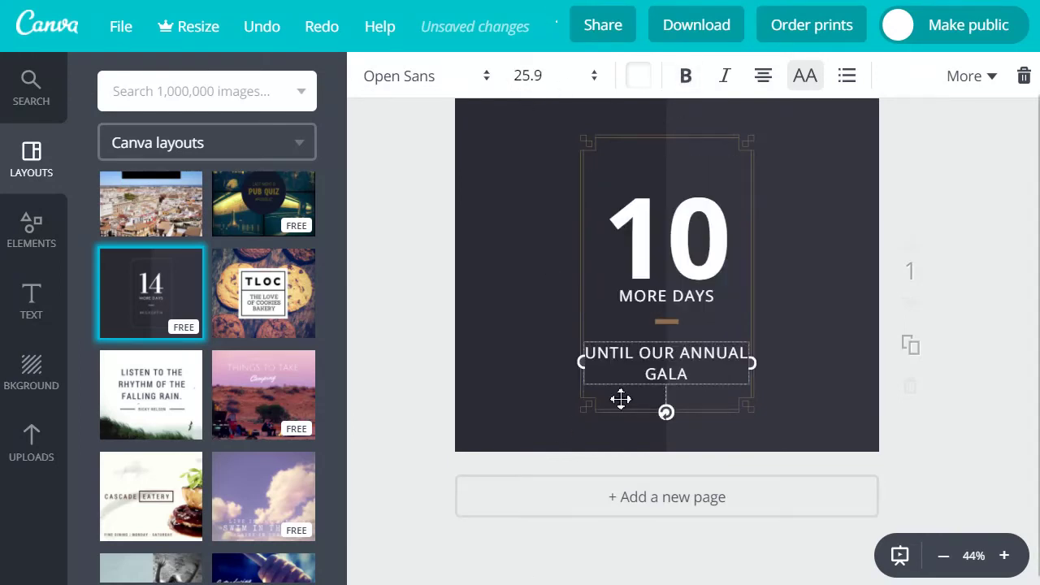
pyautogui.click(696, 256)
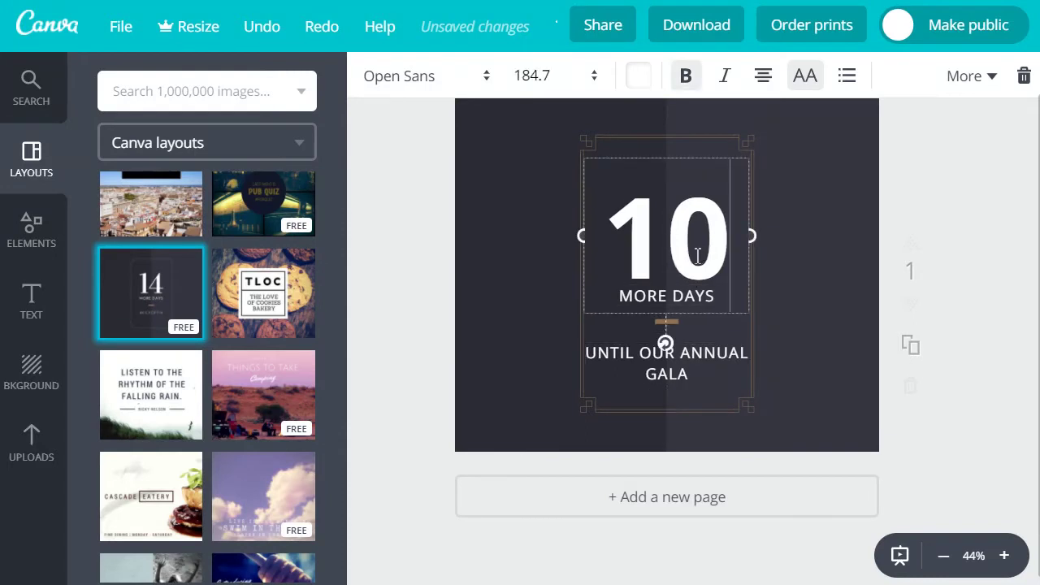
pyautogui.click(735, 211)
pyautogui.moveTo(661, 172); pyautogui.dragTo(663, 174)
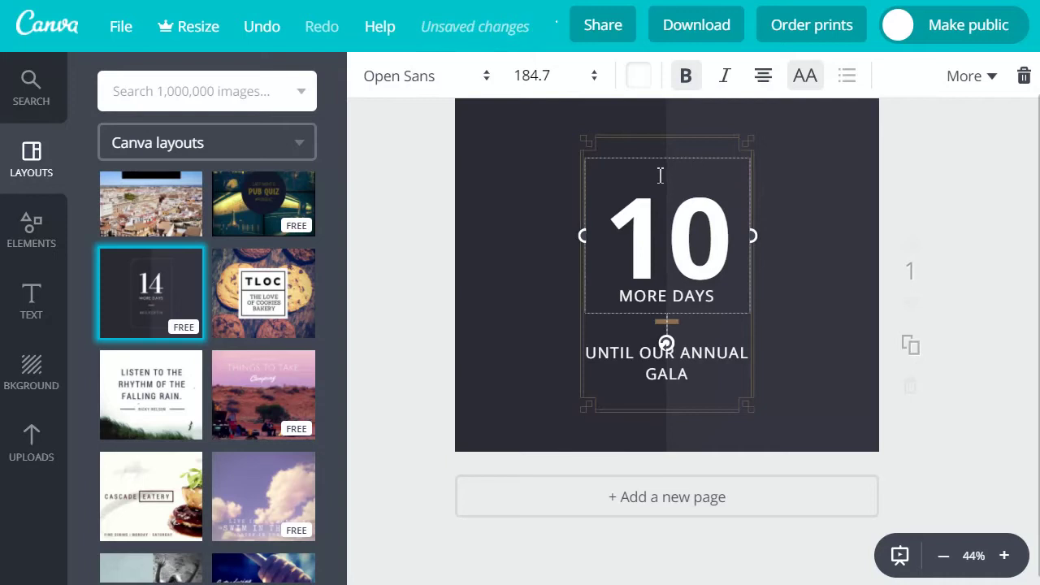
pyautogui.click(668, 379)
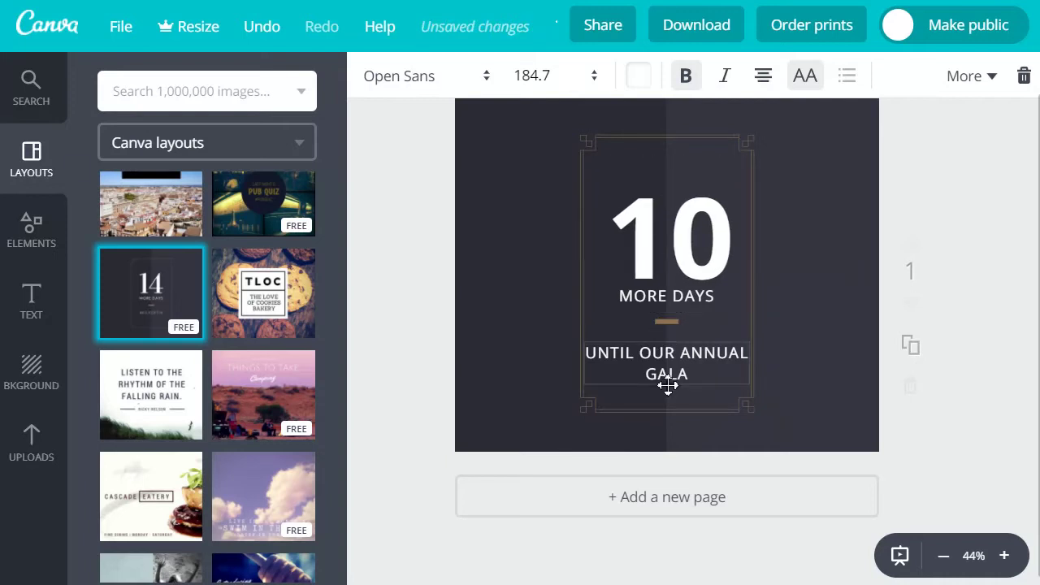
pyautogui.click(712, 301)
pyautogui.click(680, 381)
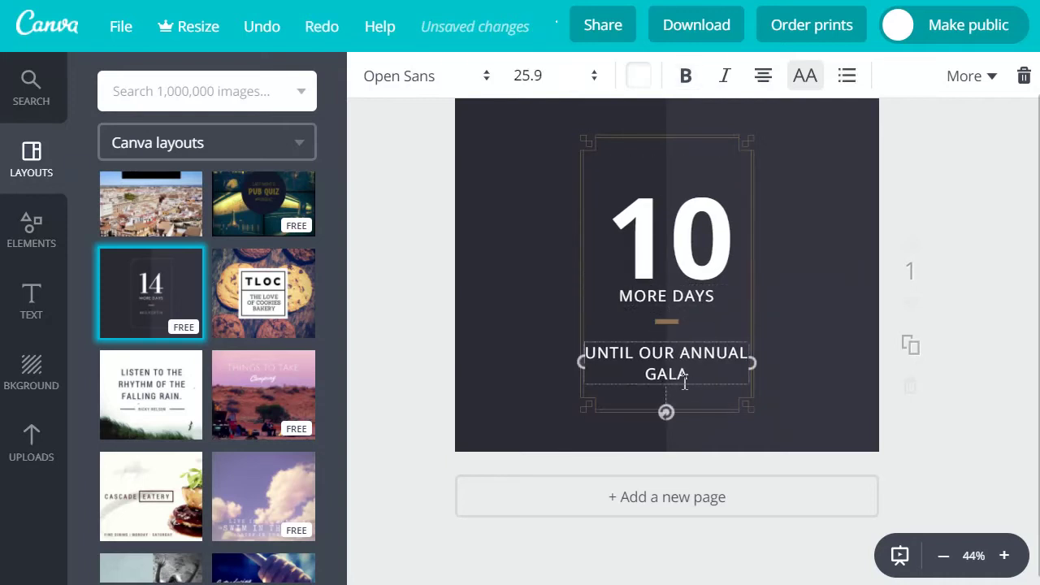
pyautogui.click(709, 382)
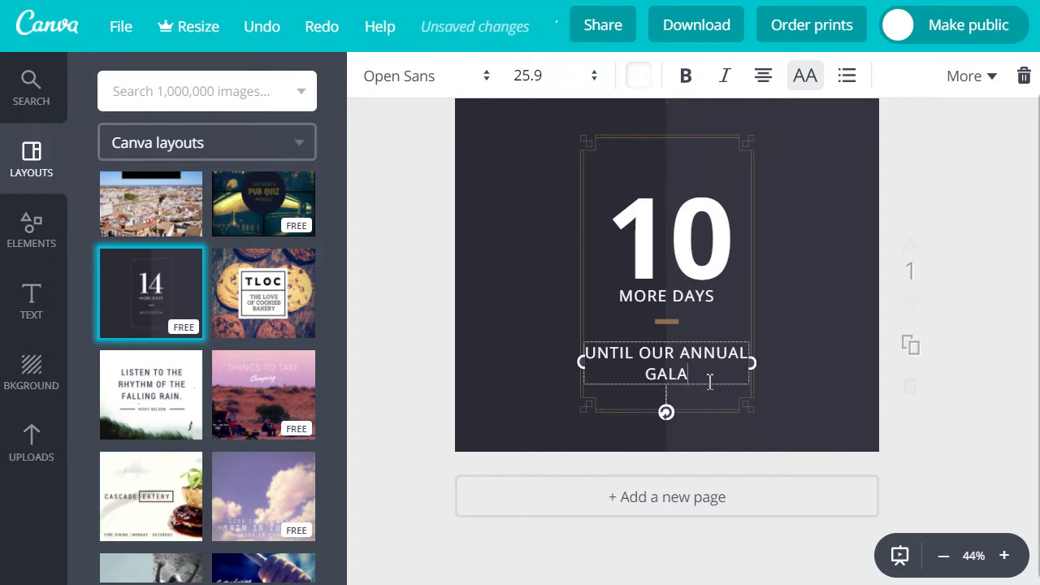
pyautogui.press('Escape')
# - Select the right half of the dark background
pyautogui.scroll(-1, 541, 499)
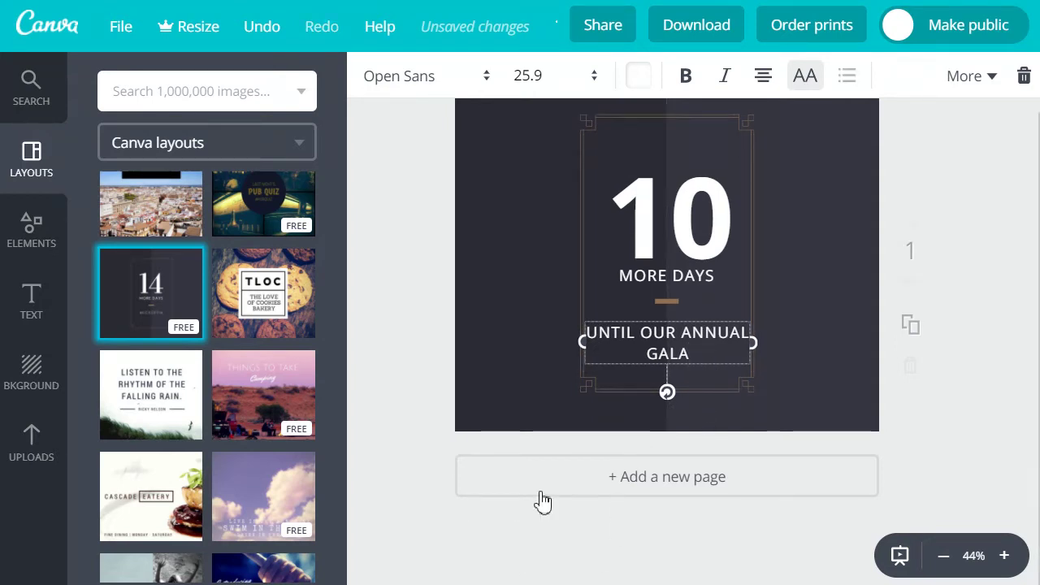
pyautogui.scroll(1, 551, 477)
pyautogui.scroll(1, 551, 478)
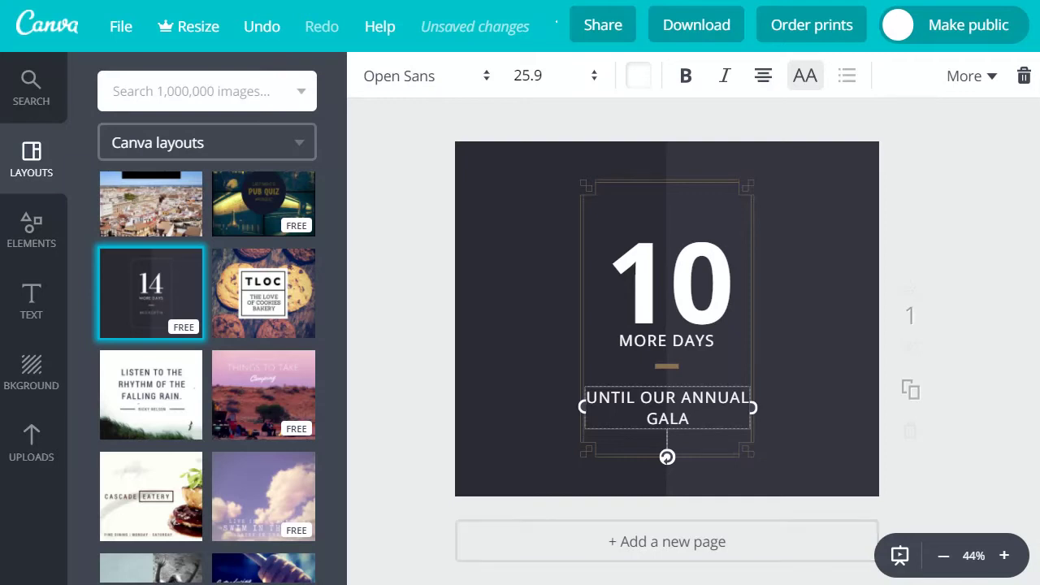
pyautogui.click(839, 188)
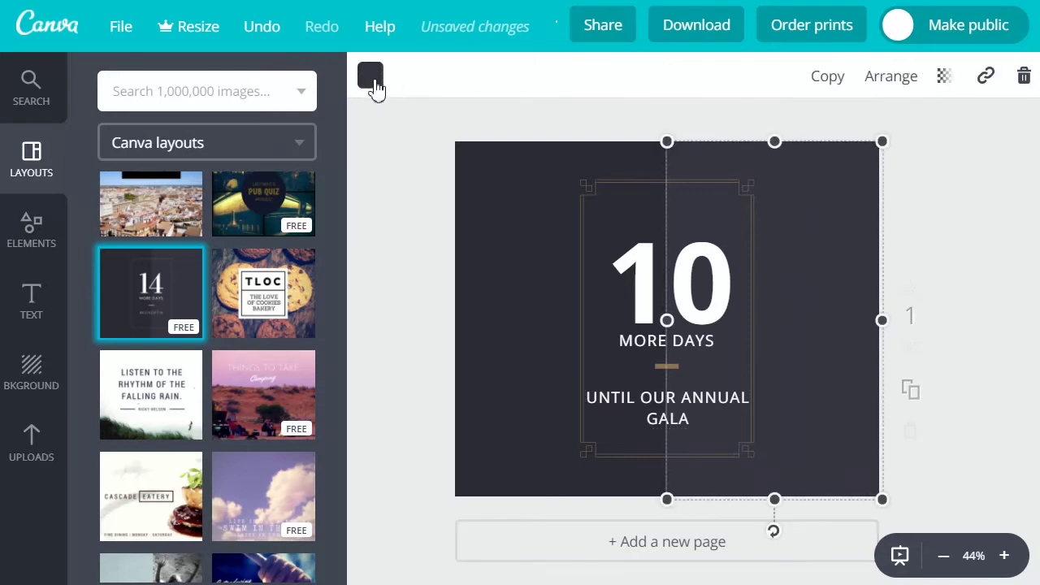
# - Recolour the right background half to blue-grey 507380
pyautogui.click(371, 77)
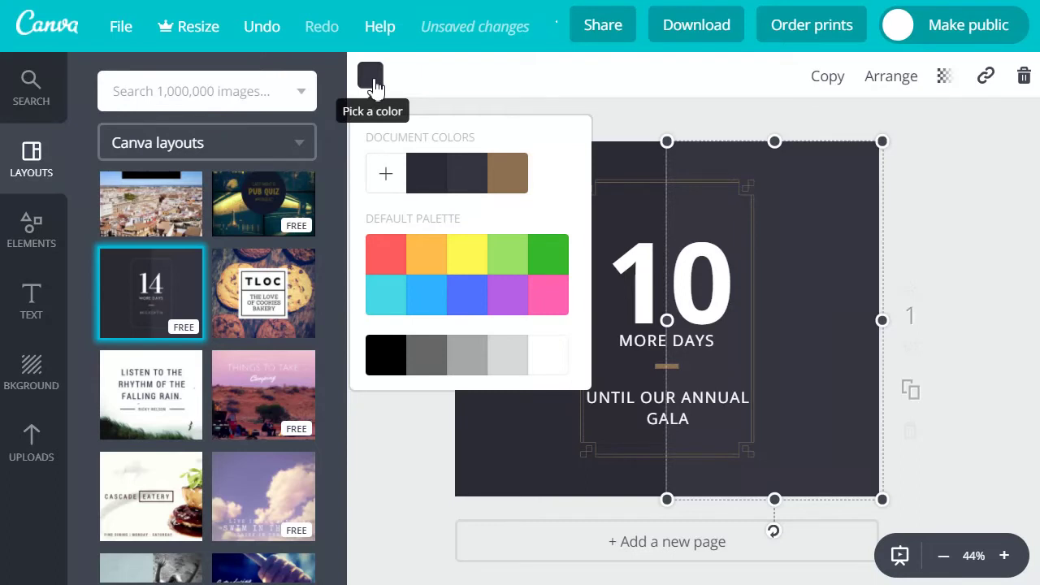
pyautogui.click(385, 173)
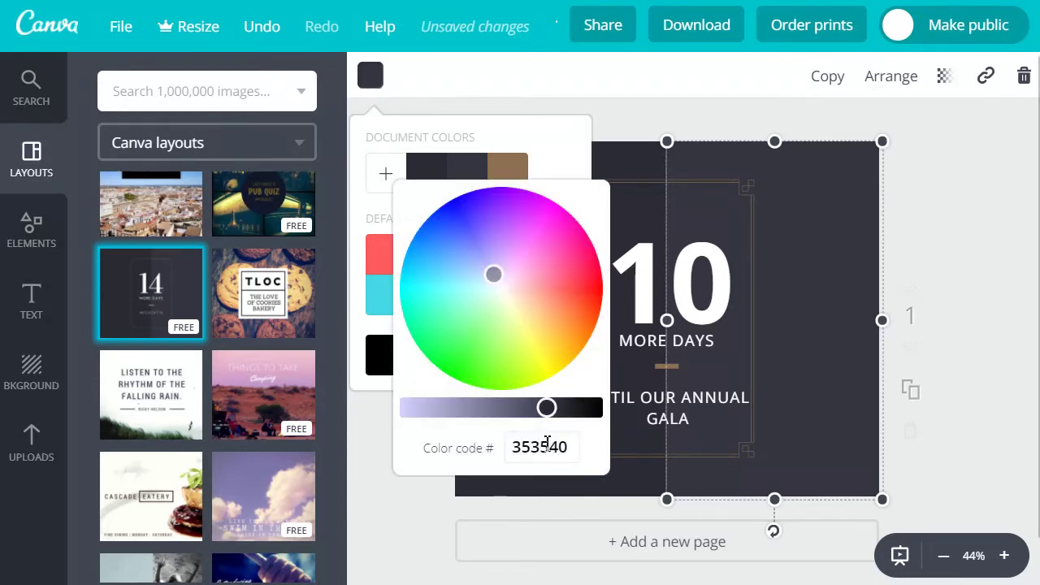
pyautogui.click(545, 445)
pyautogui.write('507380')
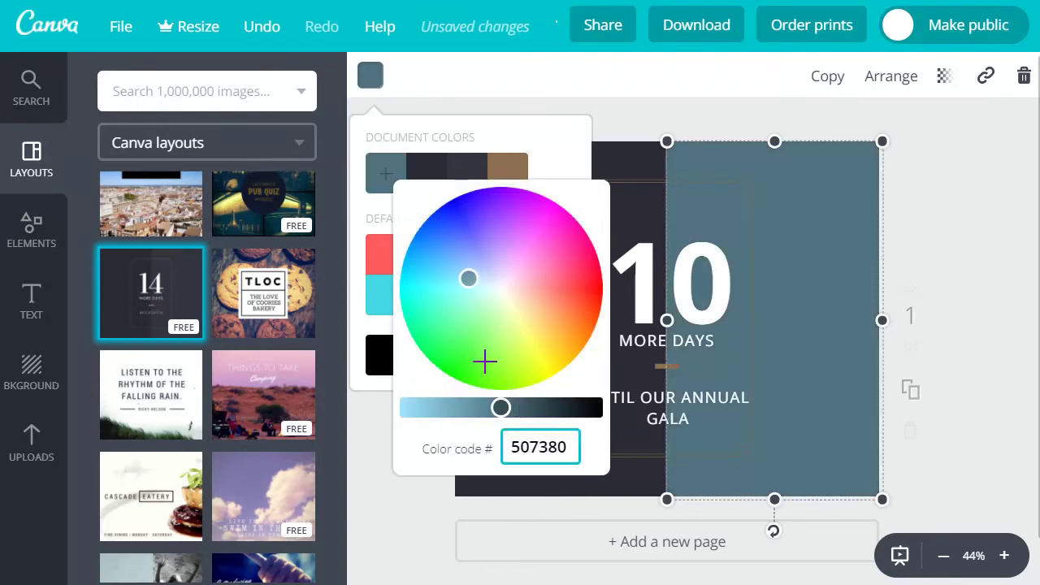
pyautogui.click(984, 317)
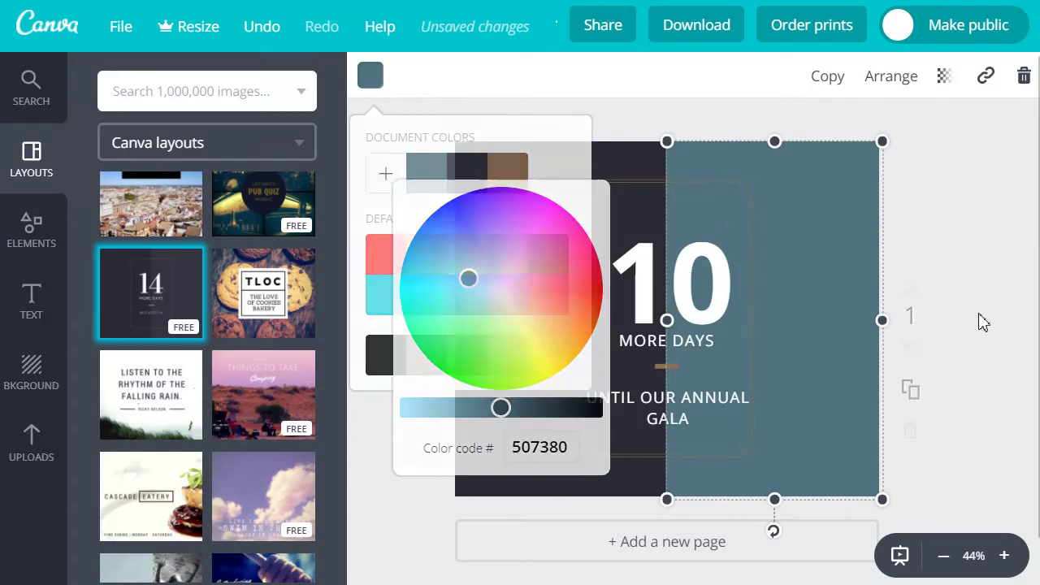
# - Give the left background half the same blue-grey, darkened slightly to 466470
pyautogui.click(478, 218)
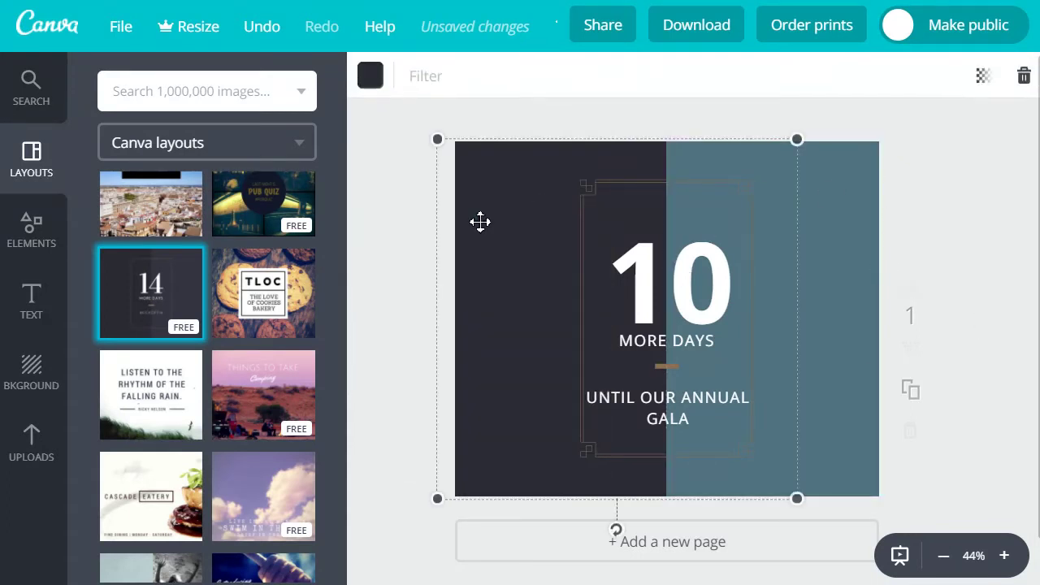
pyautogui.click(372, 80)
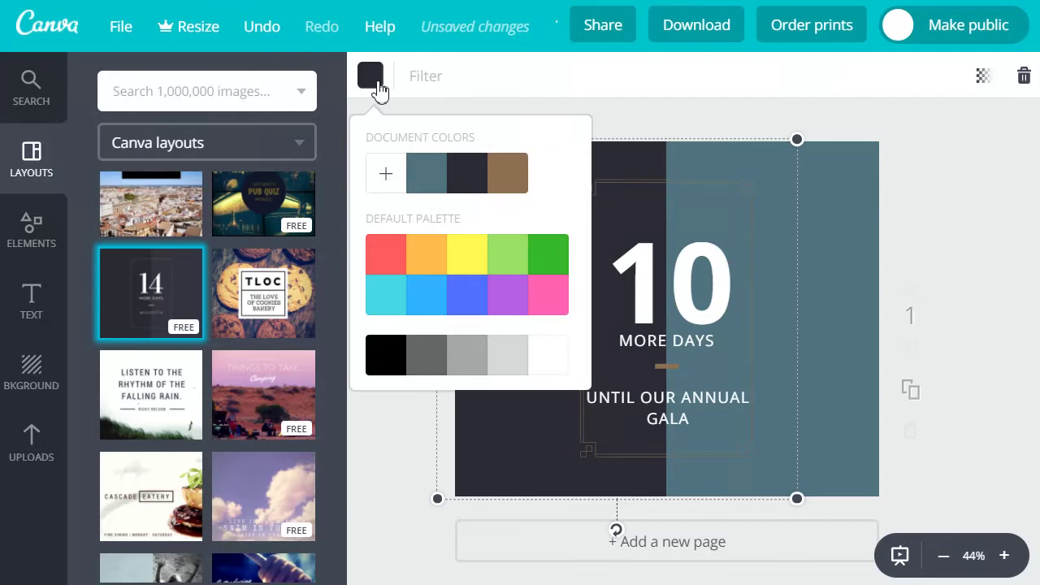
pyautogui.click(423, 182)
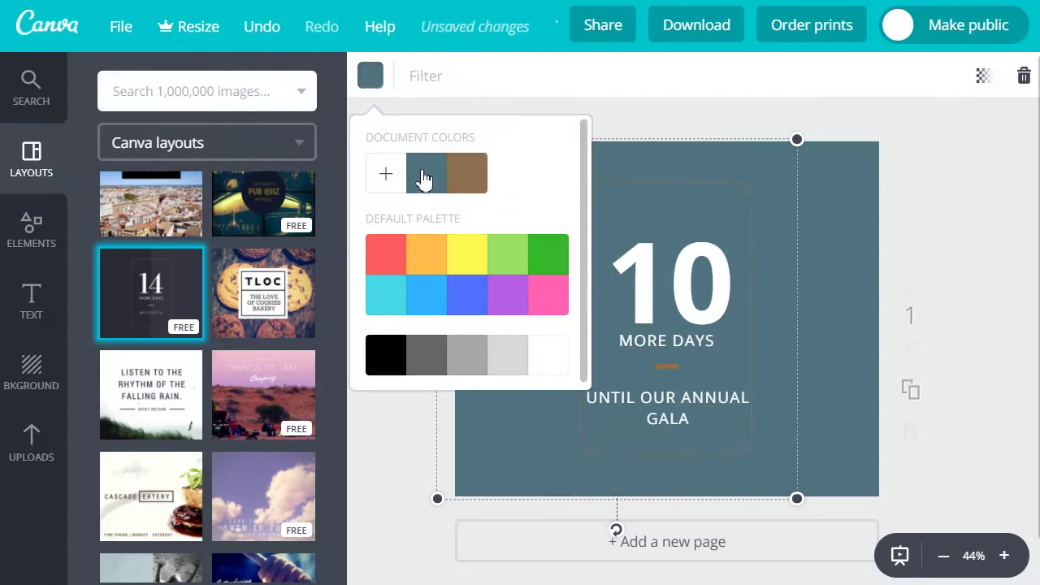
pyautogui.click(385, 174)
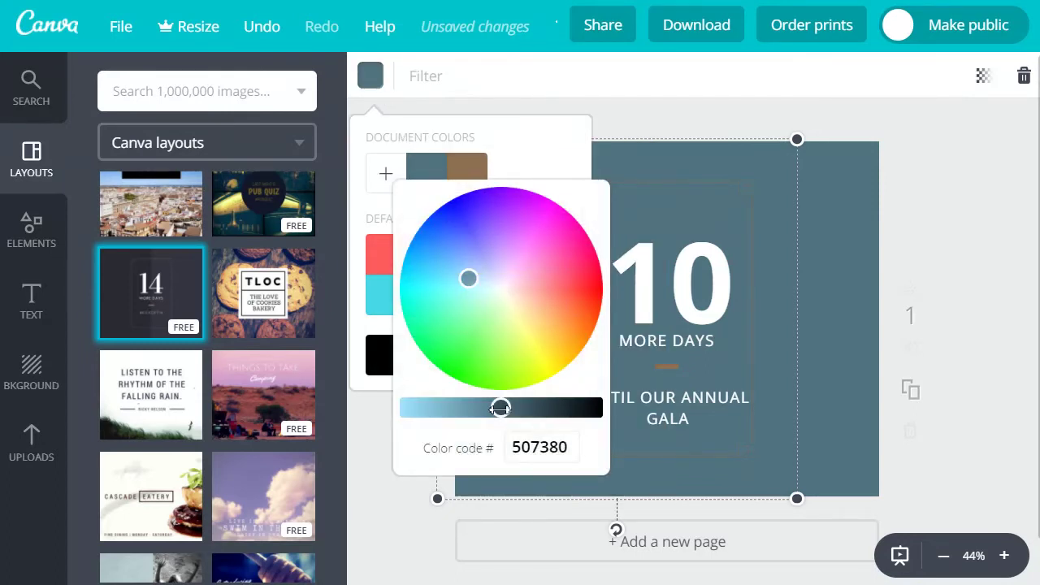
pyautogui.moveTo(499, 408); pyautogui.dragTo(512, 407)
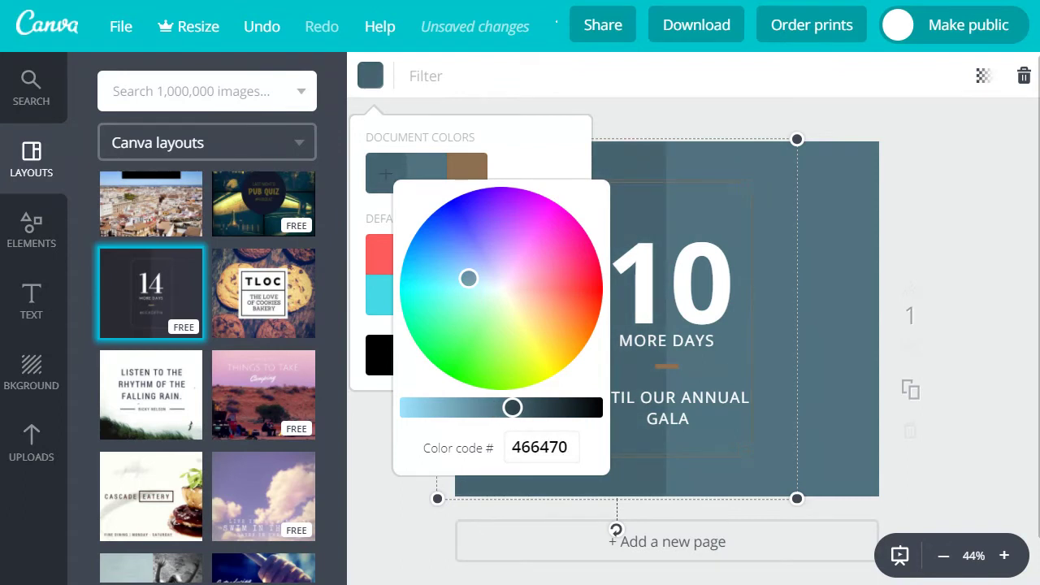
pyautogui.click(974, 354)
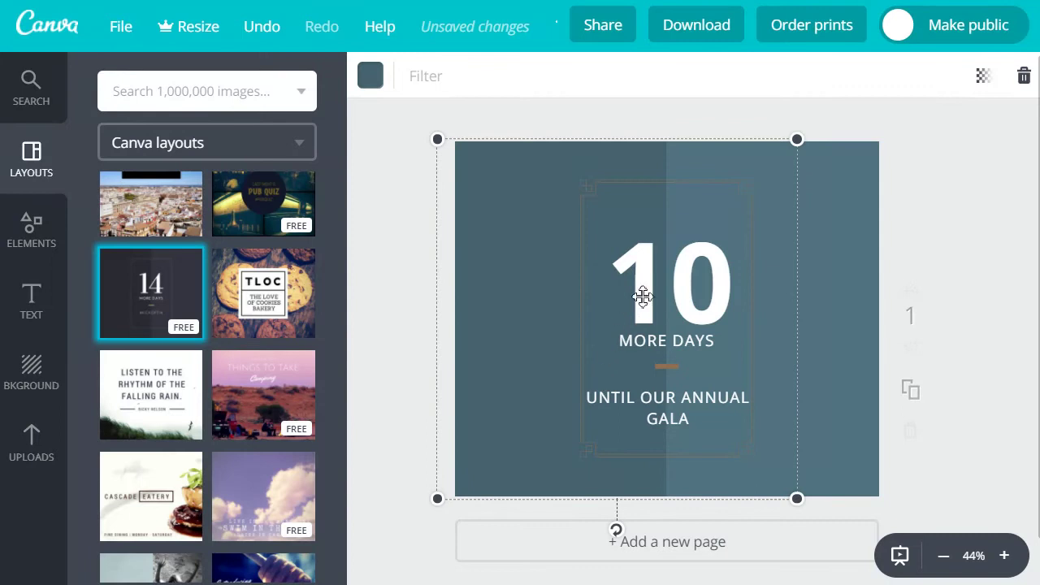
# - Recolour the divider line under MORE DAYS to sage green a7c195
pyautogui.click(671, 371)
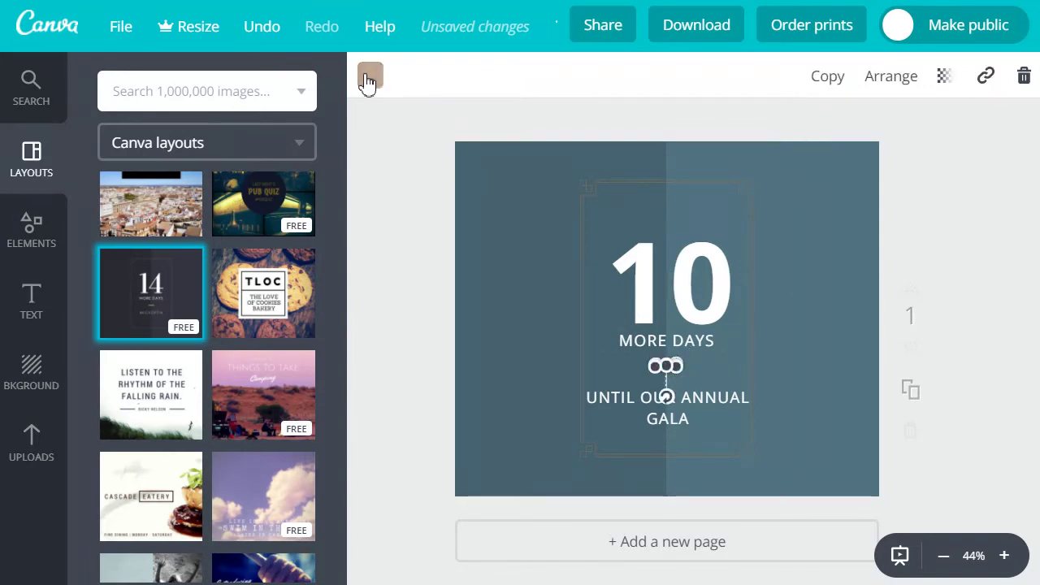
pyautogui.click(370, 76)
pyautogui.click(385, 172)
pyautogui.click(533, 446)
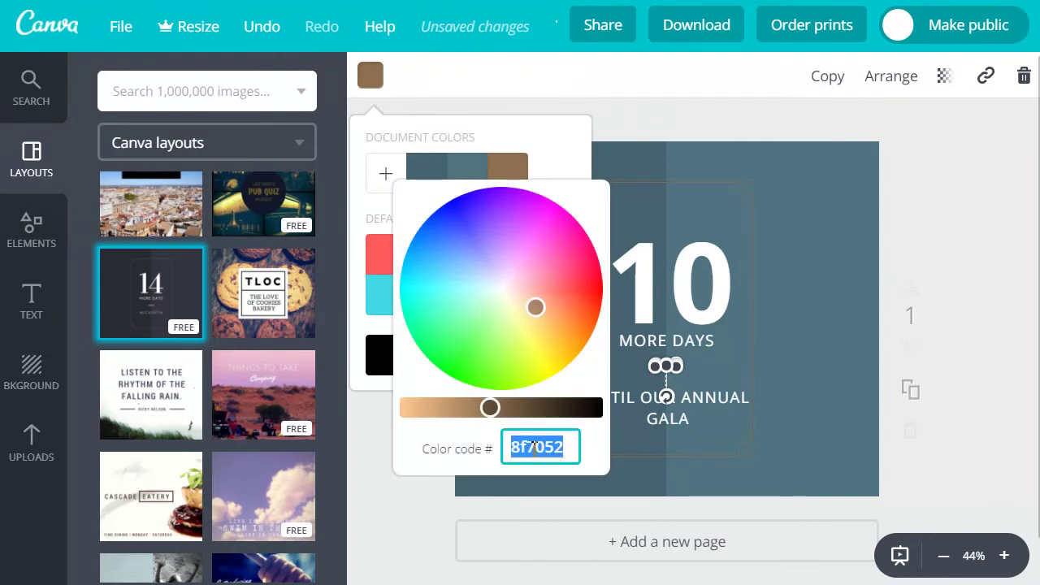
pyautogui.write('a7c195')
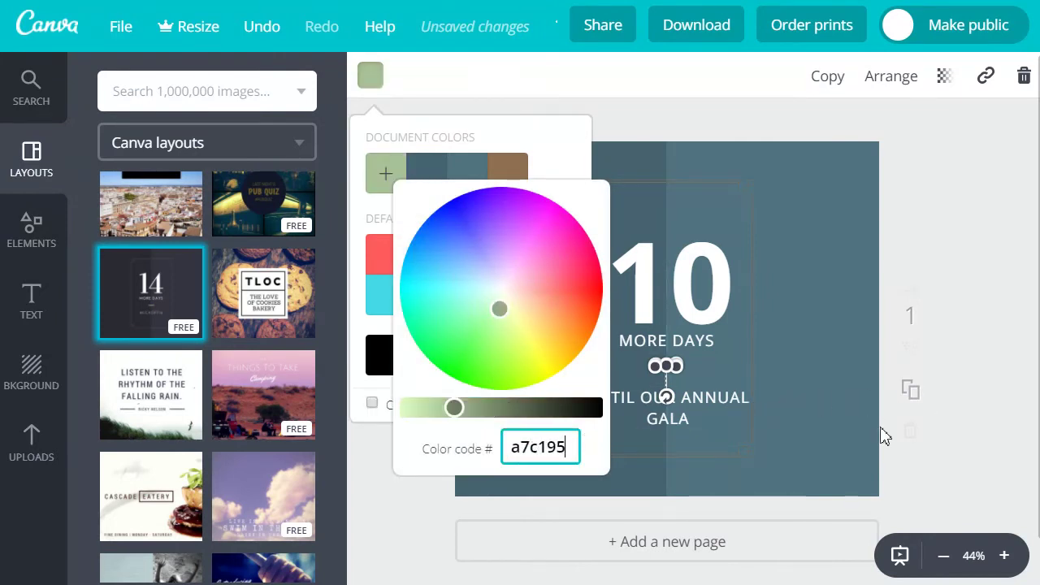
pyautogui.click(749, 450)
# - Apply the same a7c195 green to the decorative frame border
pyautogui.click(747, 448)
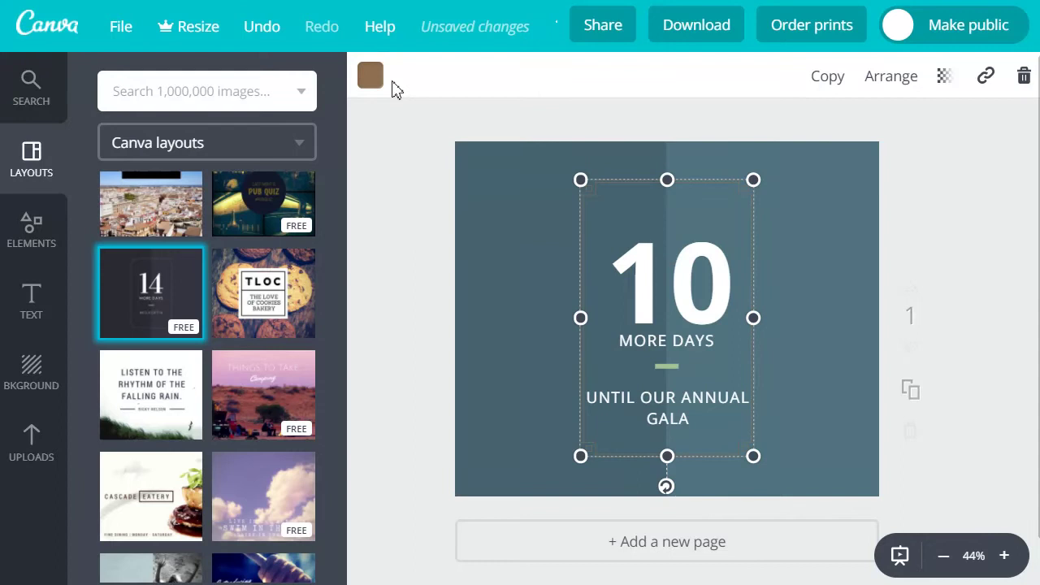
pyautogui.click(373, 77)
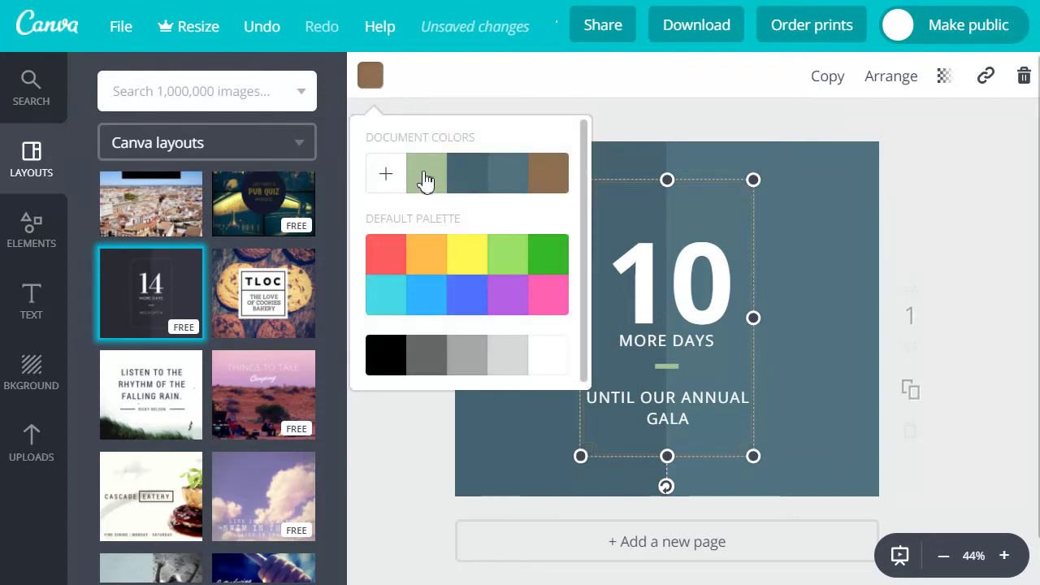
pyautogui.click(427, 177)
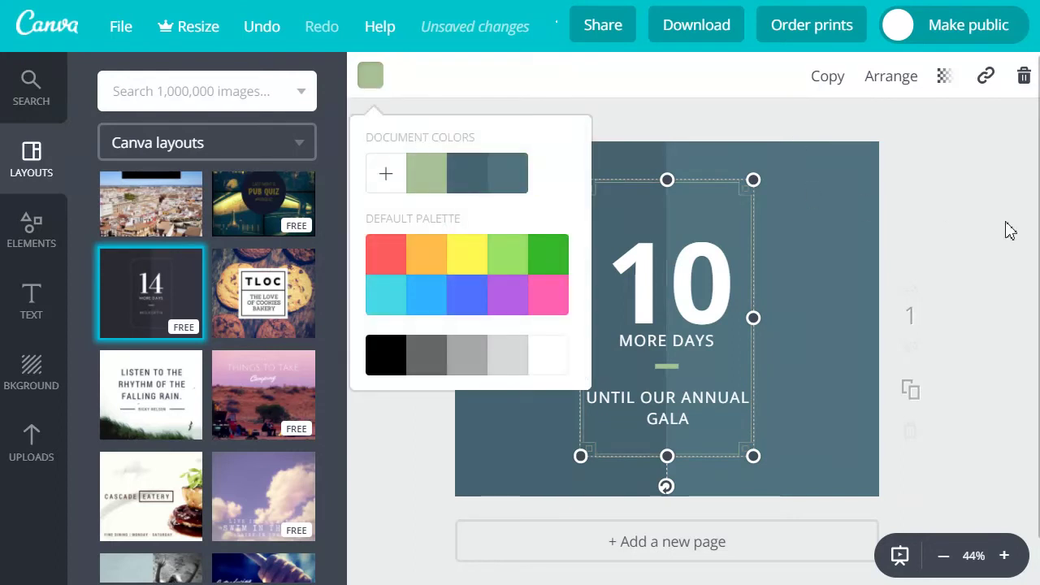
pyautogui.click(995, 279)
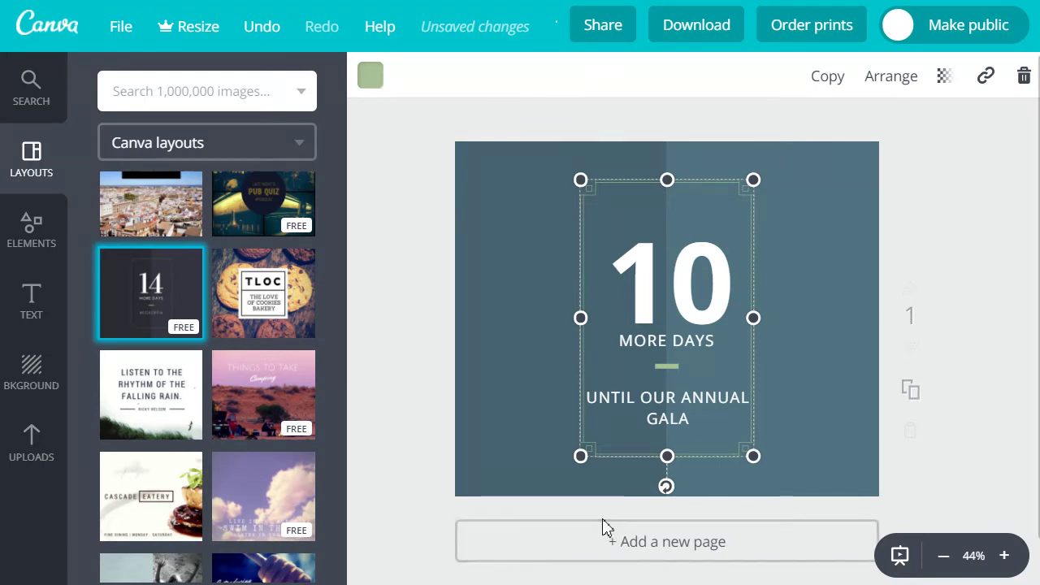
# - Widen the green frame on both sides and stretch the gala text onto one centred line
pyautogui.moveTo(832, 313)
pyautogui.mouseDown()
pyautogui.moveTo(856, 313)
pyautogui.moveTo(836, 316)
pyautogui.mouseUp()
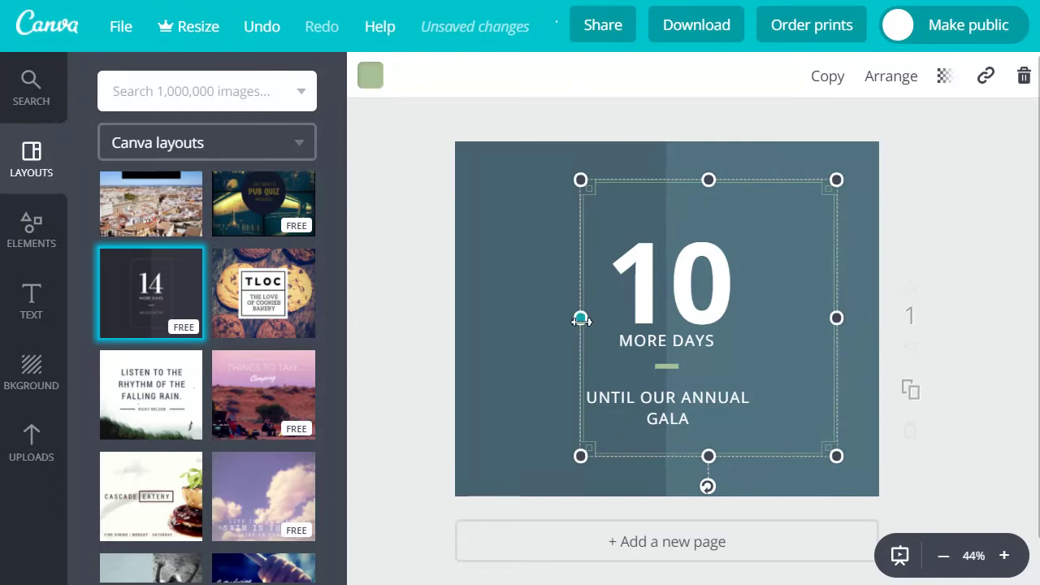
pyautogui.moveTo(523, 322); pyautogui.dragTo(498, 318)
pyautogui.click(663, 398)
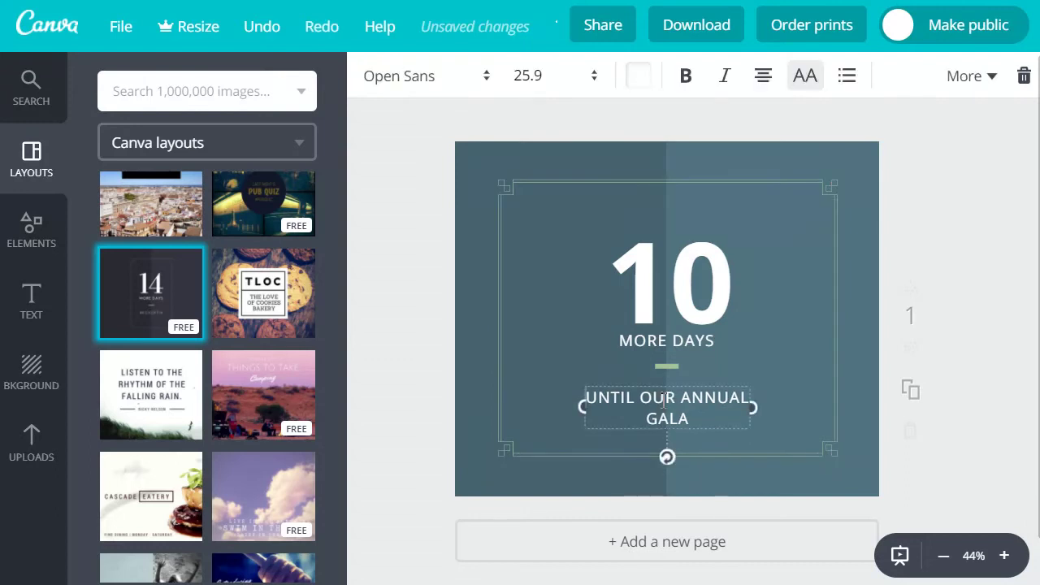
pyautogui.moveTo(769, 406); pyautogui.dragTo(827, 397)
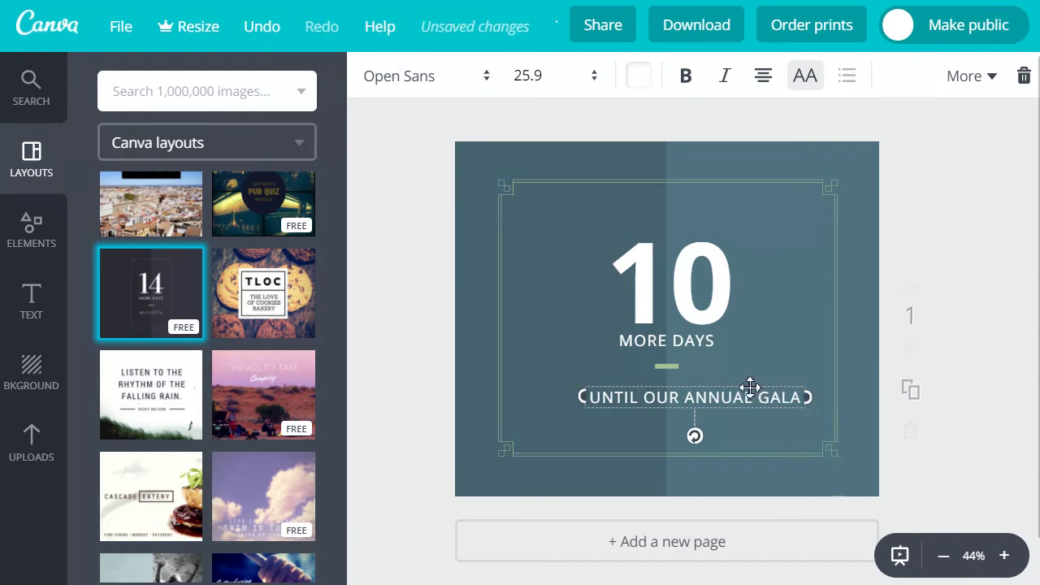
pyautogui.moveTo(749, 387); pyautogui.dragTo(726, 387)
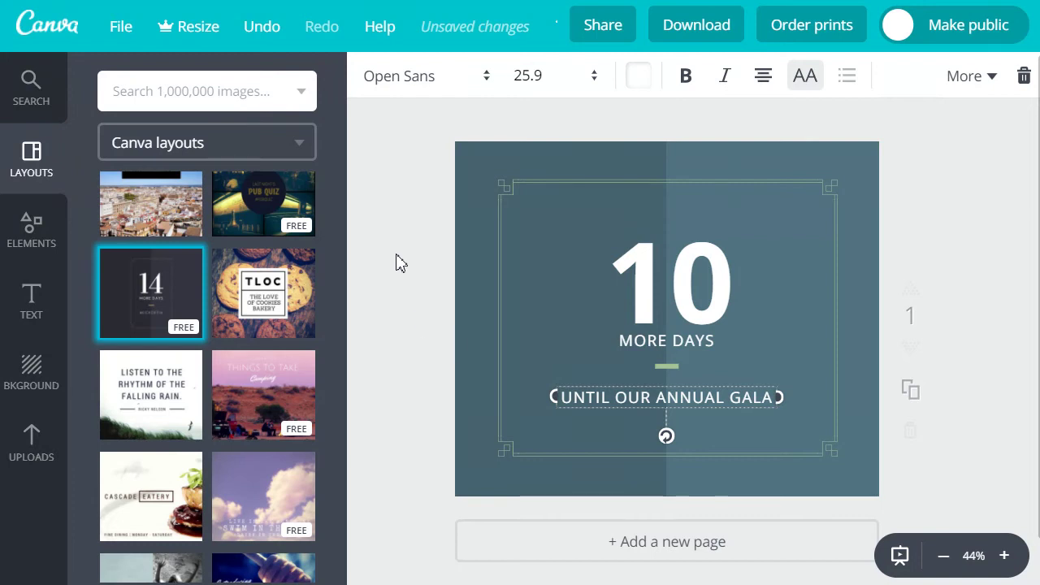
# - Add a white square from Shapes and shrink it into a small bar below the gala line
pyautogui.click(24, 234)
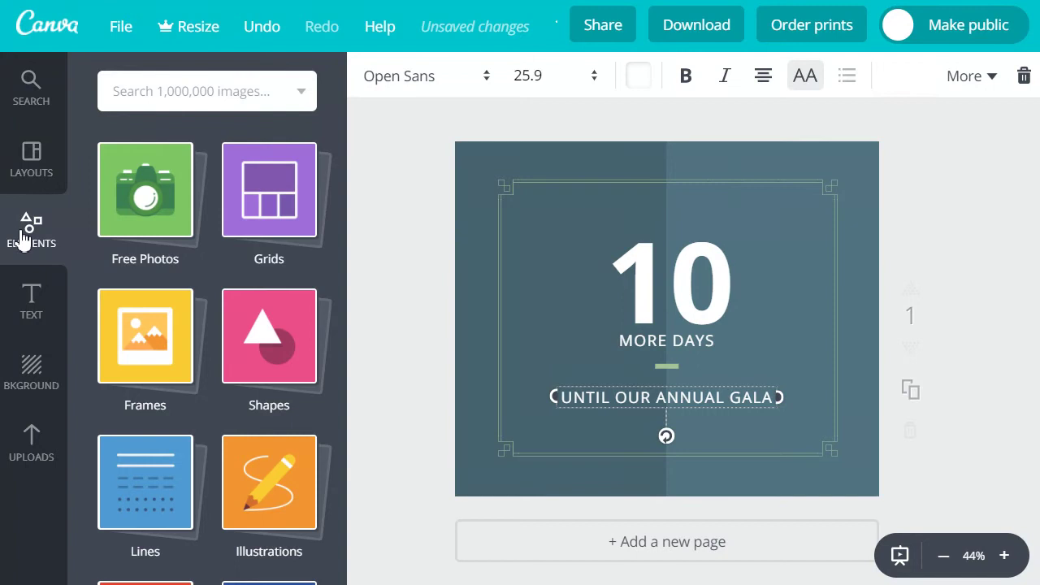
pyautogui.click(277, 359)
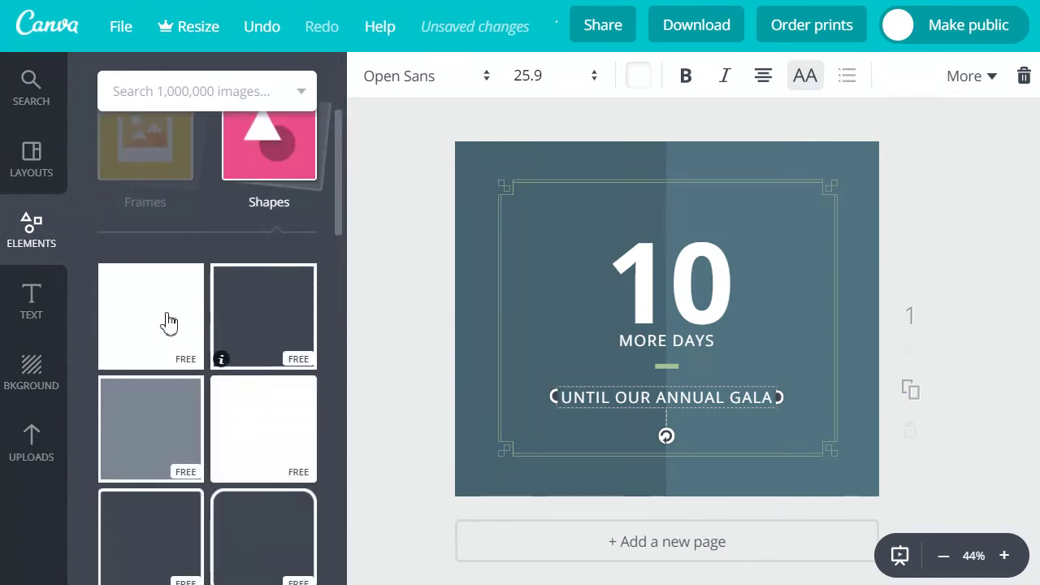
pyautogui.click(139, 313)
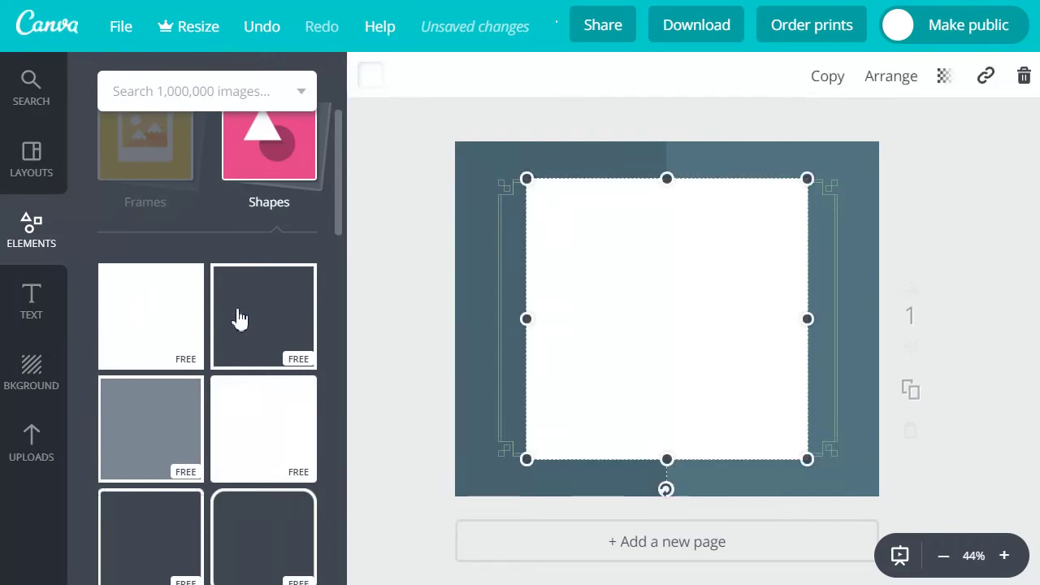
pyautogui.moveTo(666, 178); pyautogui.dragTo(713, 439)
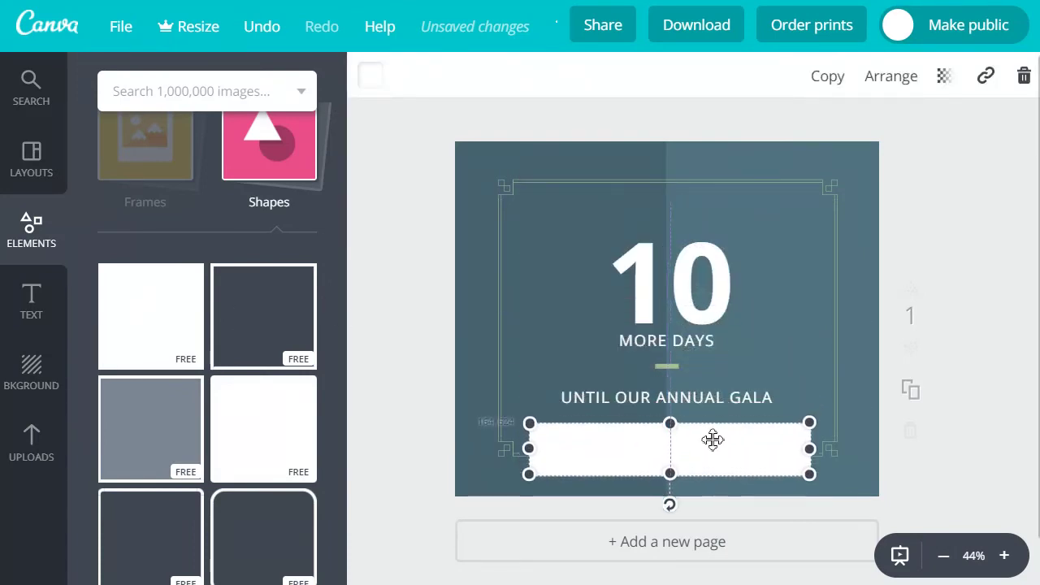
pyautogui.moveTo(529, 448); pyautogui.dragTo(610, 449)
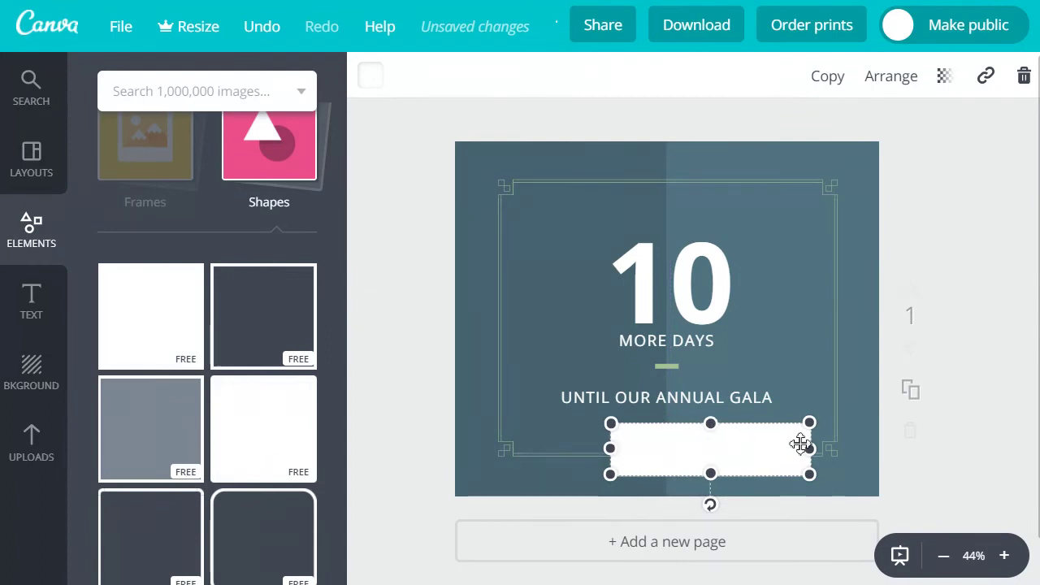
pyautogui.moveTo(809, 449); pyautogui.dragTo(716, 449)
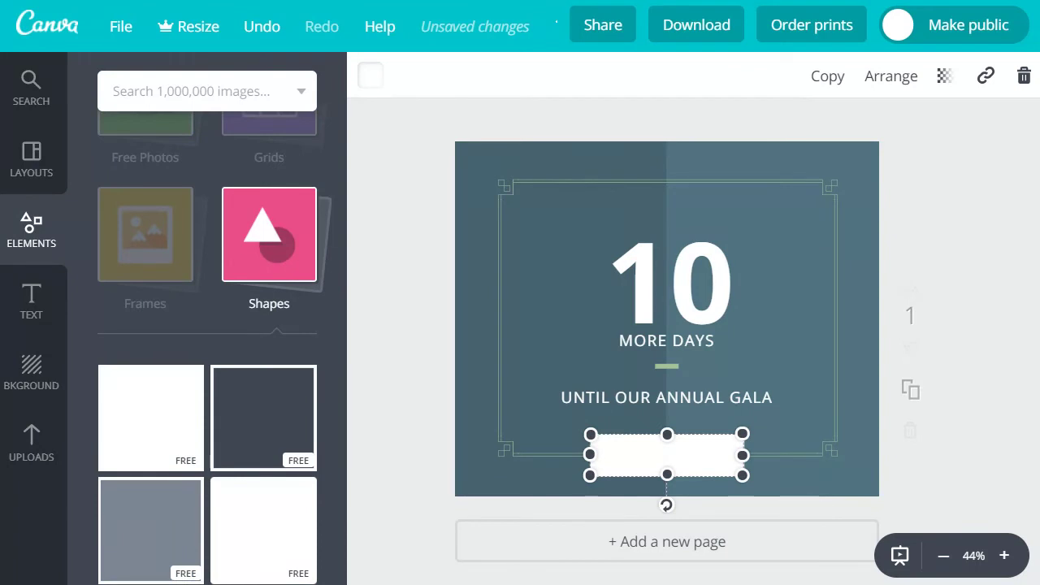
# - Upload the Nature Knowledge logo and place it, scaled down, inside the white bar
pyautogui.click(34, 449)
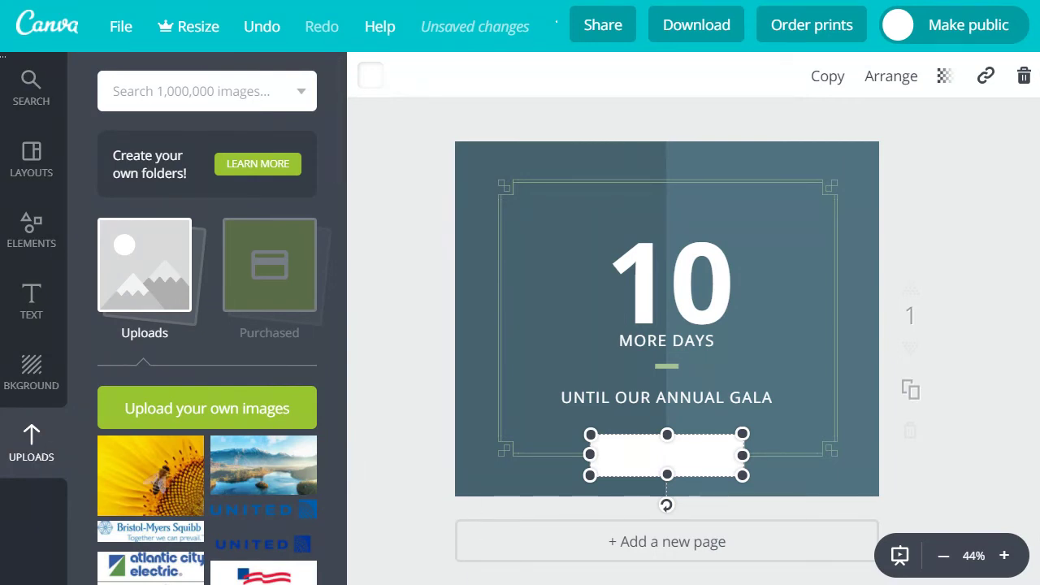
pyautogui.moveTo(0, 308); pyautogui.dragTo(209, 425)
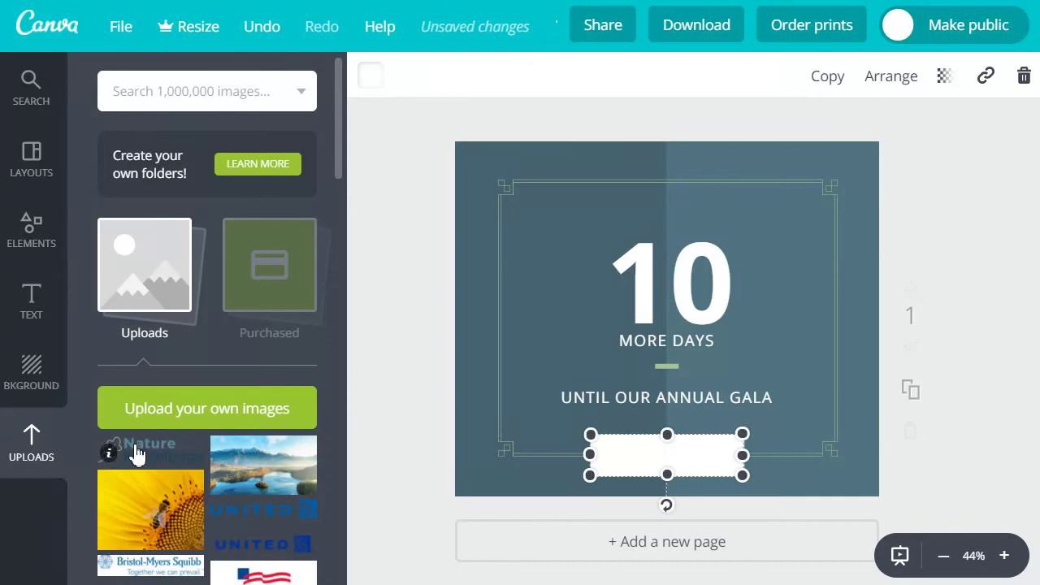
pyautogui.moveTo(144, 450); pyautogui.dragTo(662, 455)
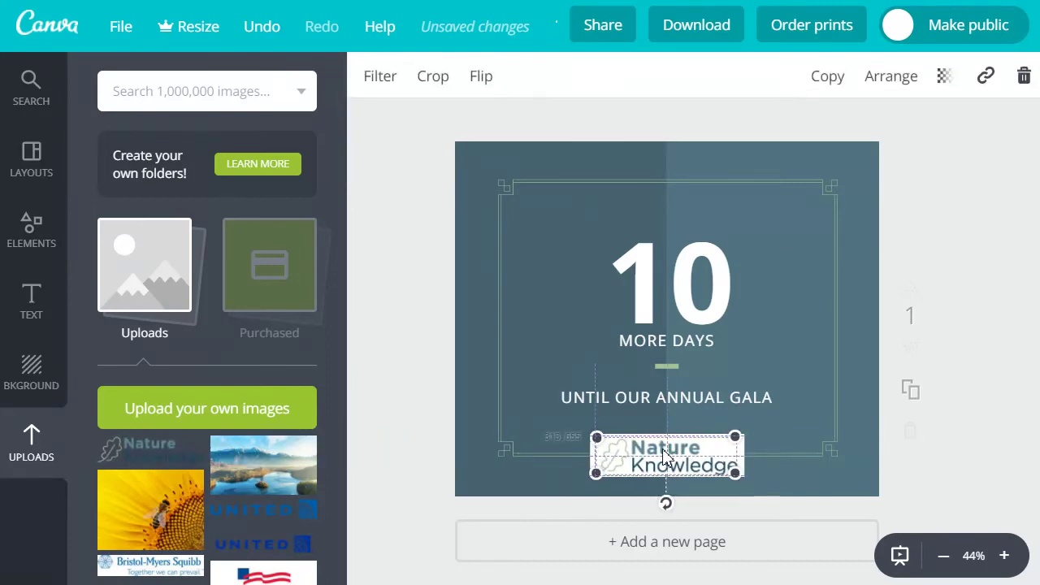
pyautogui.moveTo(734, 473); pyautogui.dragTo(697, 463)
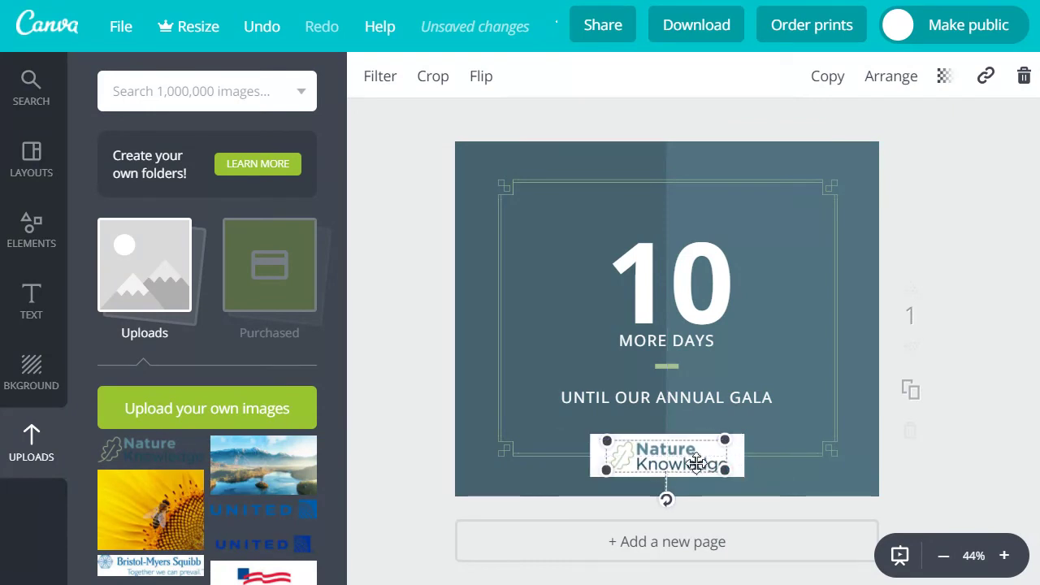
pyautogui.click(933, 478)
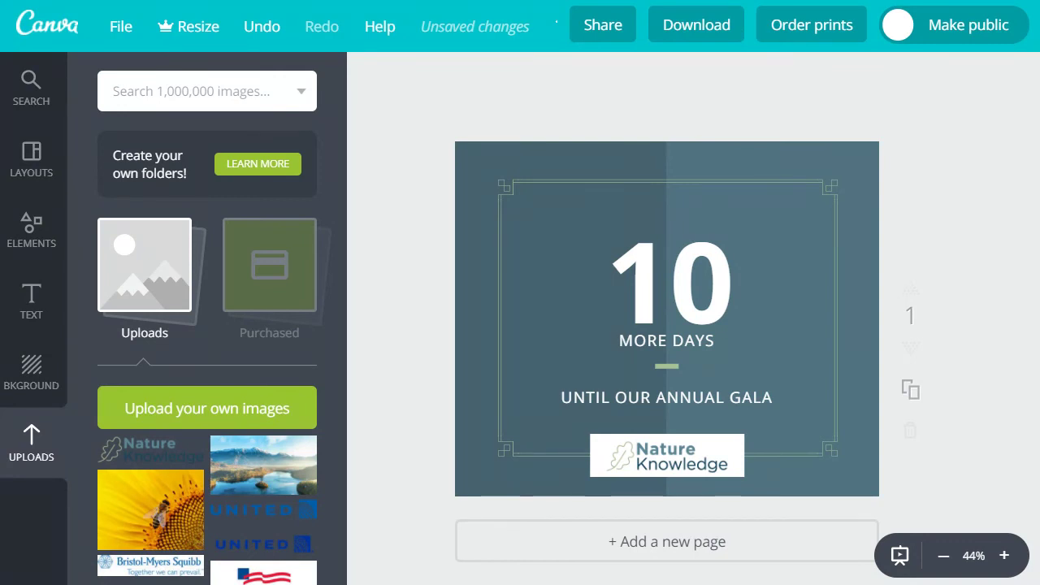
# - Download the design as a PNG (Recommended) file, 10.png
pyautogui.click(705, 28)
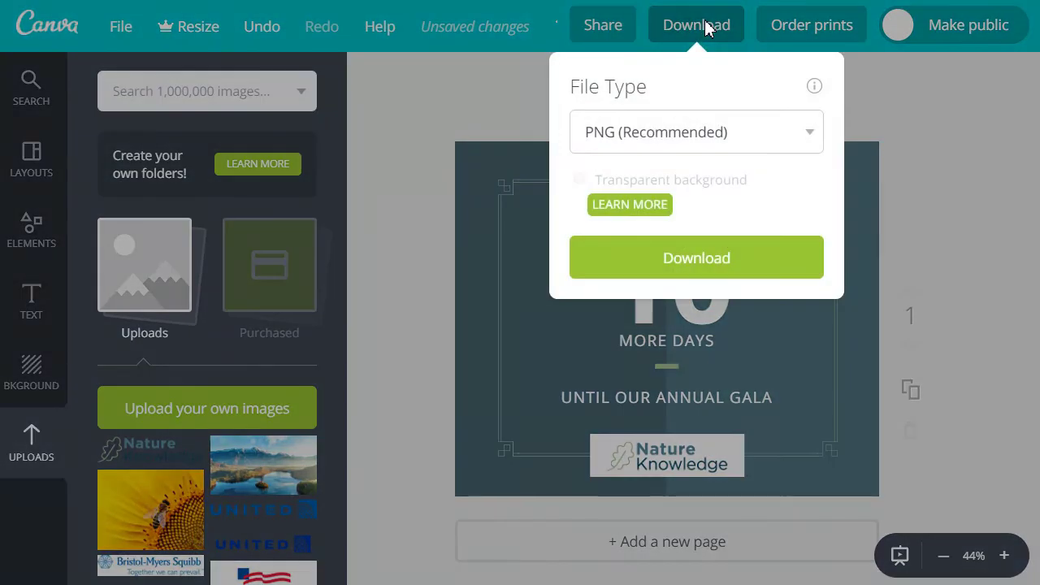
pyautogui.click(764, 134)
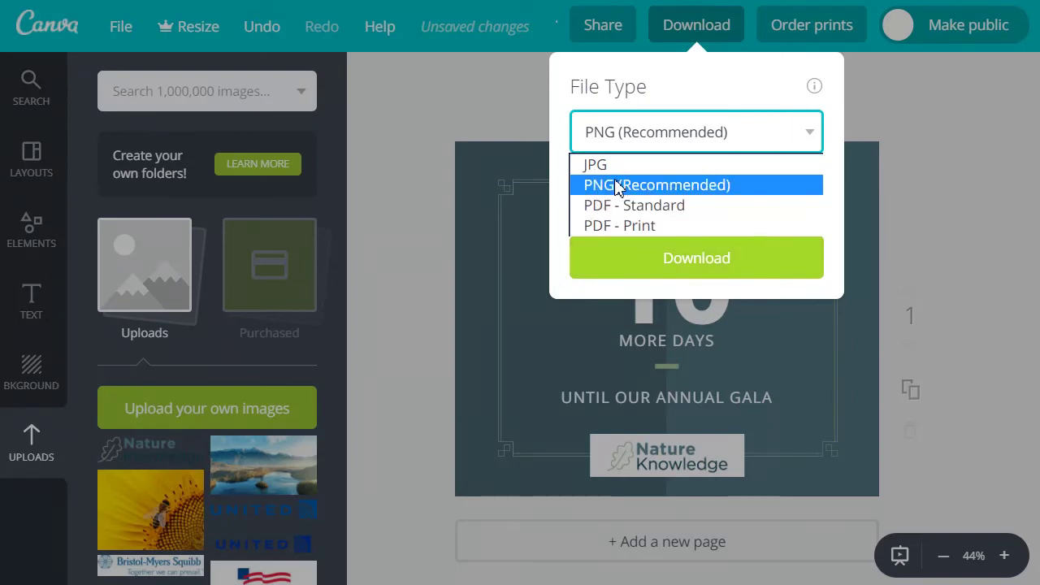
pyautogui.click(642, 187)
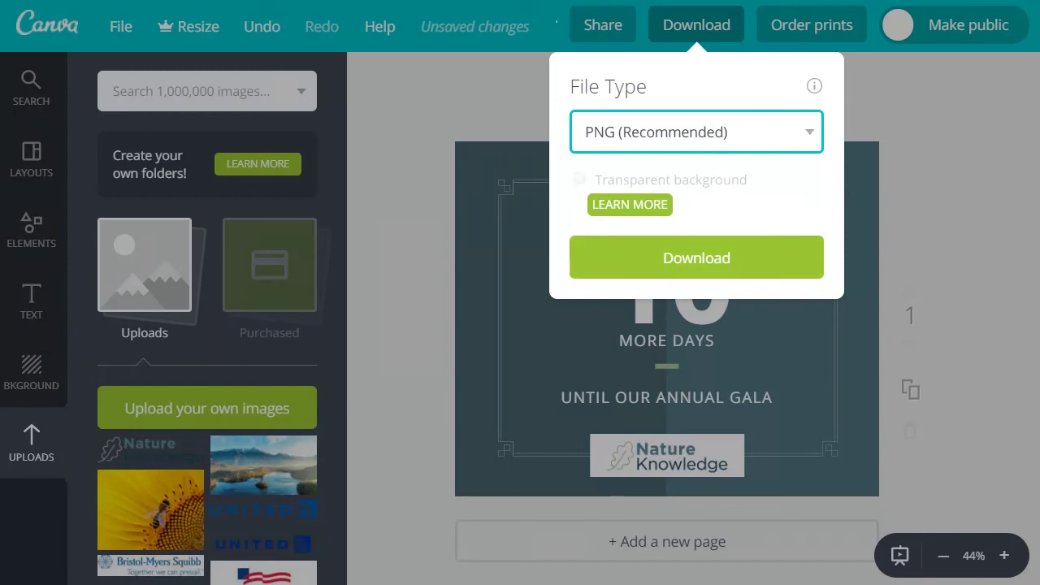
pyautogui.click(667, 254)
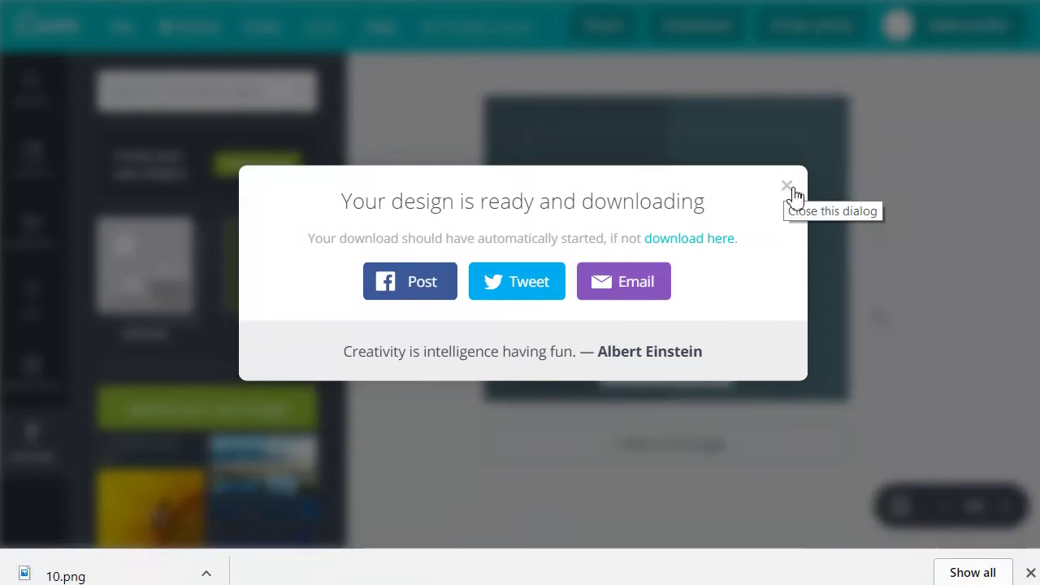
# - Dismiss the 'Your design is ready and downloading' confirmation
pyautogui.click(788, 189)
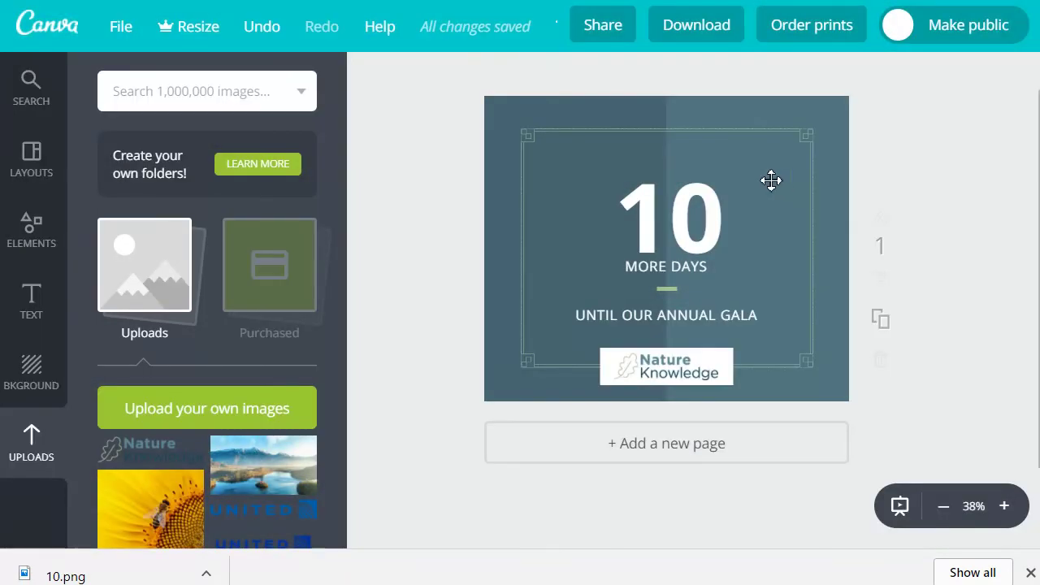